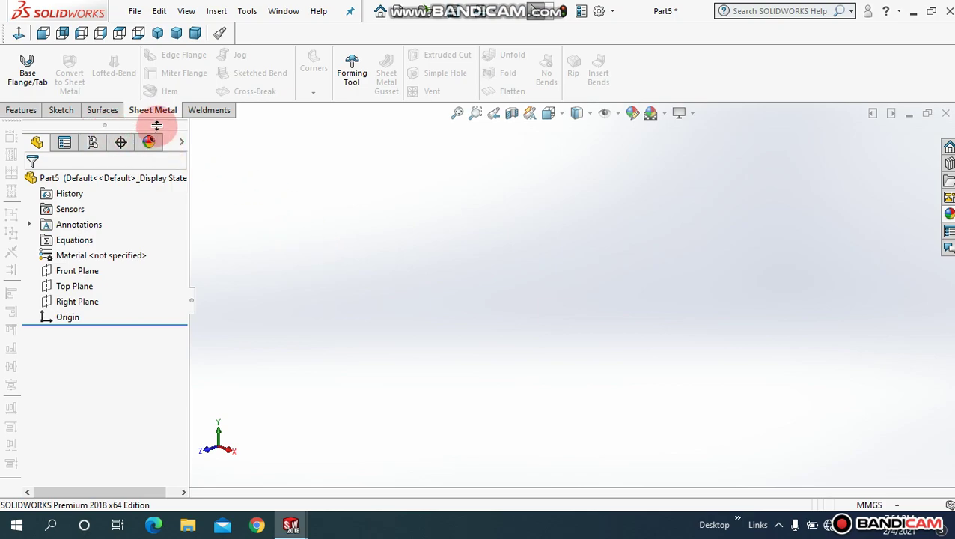
- Start a base flange on the Front Plane with a Plain White scene background
click(28, 71)
click(478, 191)
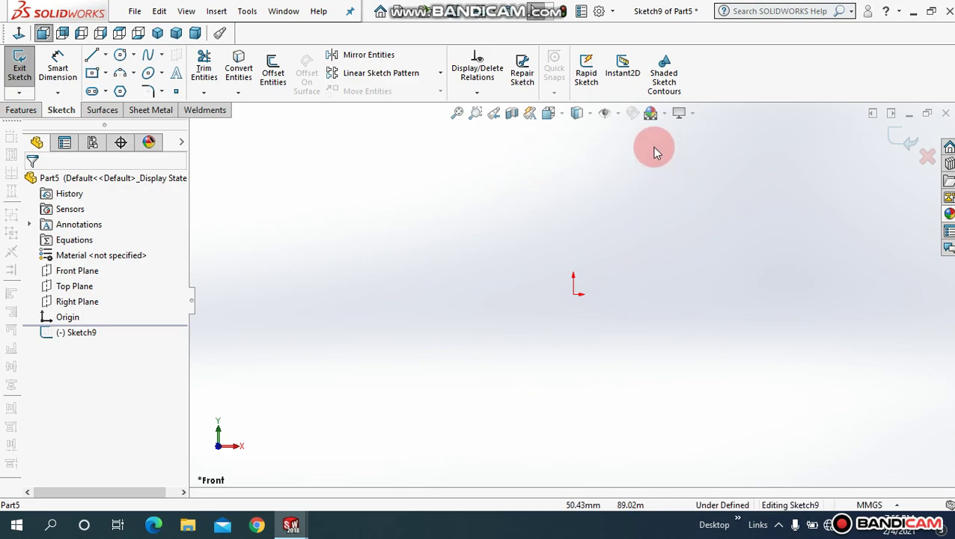
click(663, 113)
click(693, 42)
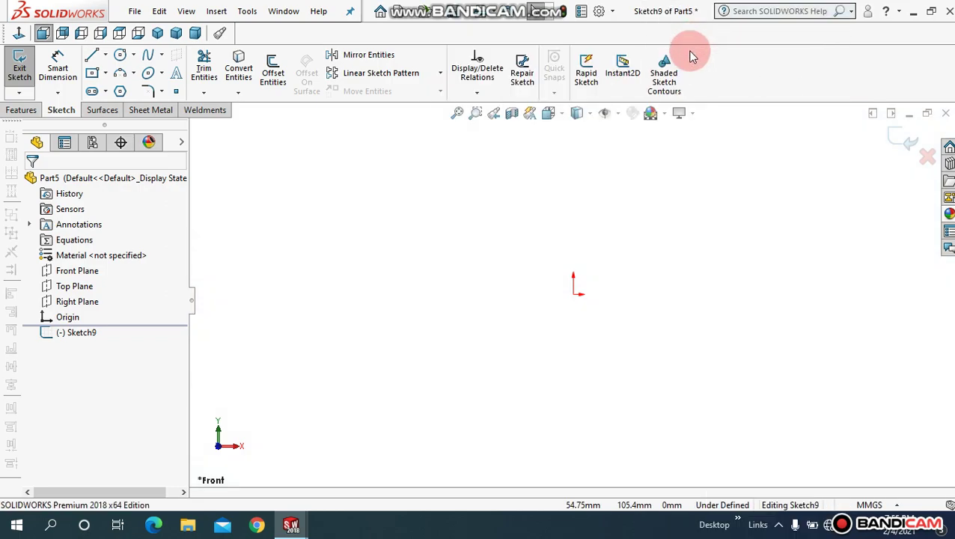
- Sketch a centre rectangle from the origin and exit the sketch
click(92, 73)
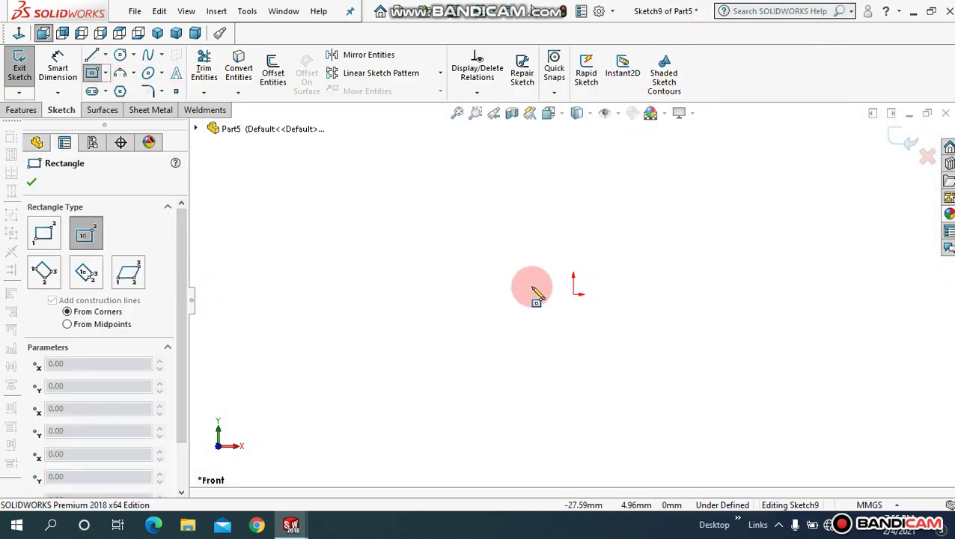
click(573, 294)
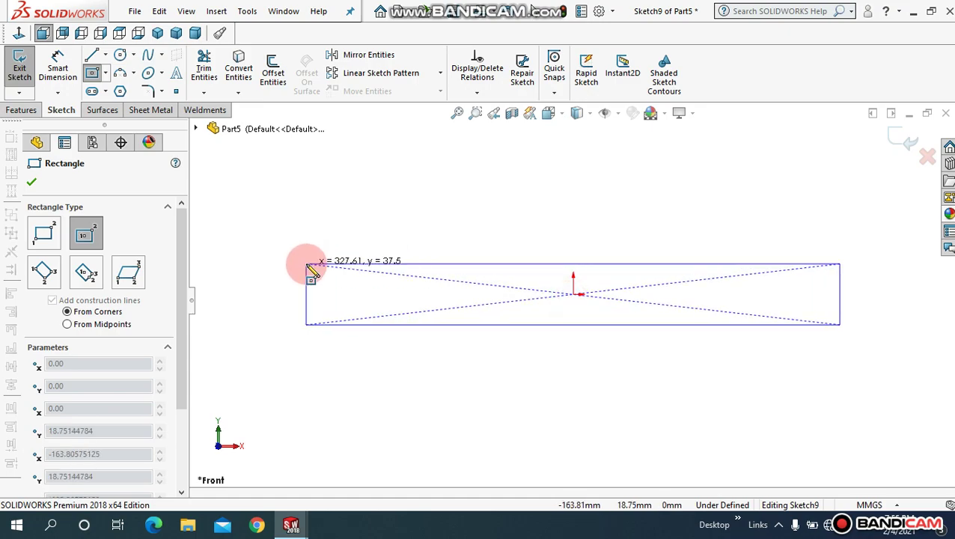
click(292, 232)
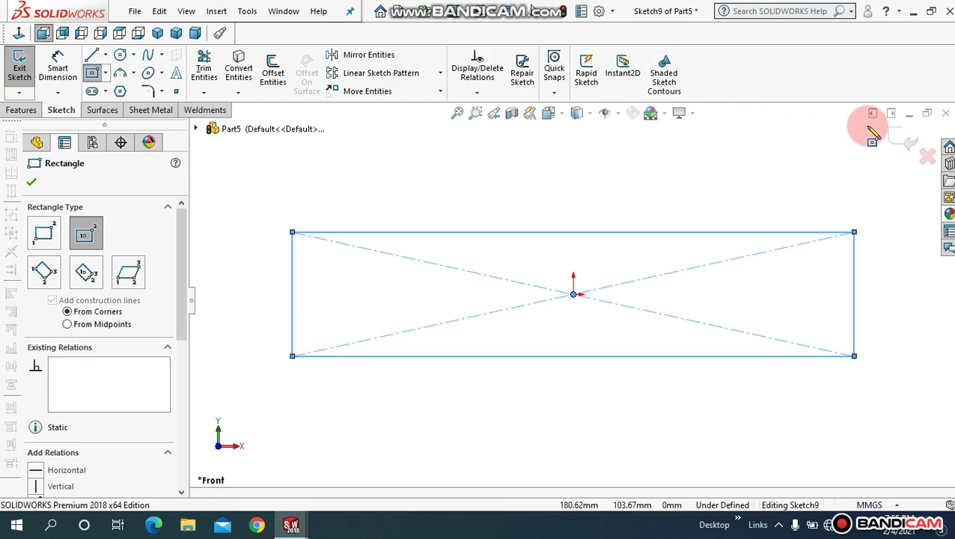
click(903, 141)
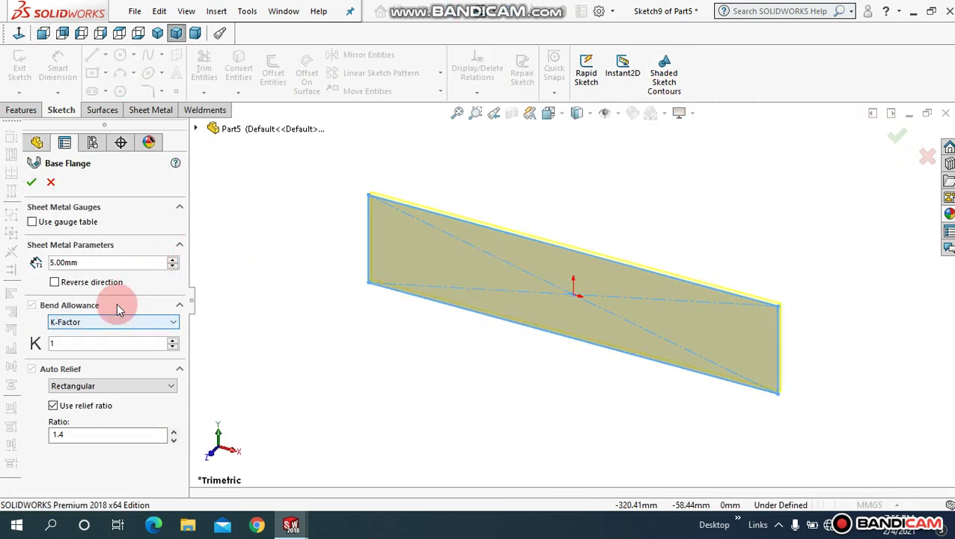
- Set the base flange thickness to 10 mm, reverse its direction, and accept it
double_click(135, 263)
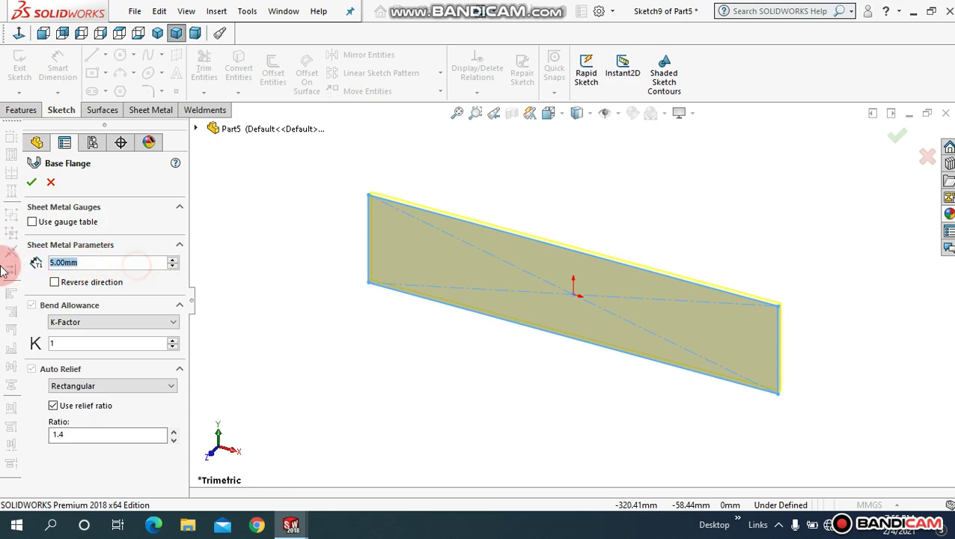
text(1)
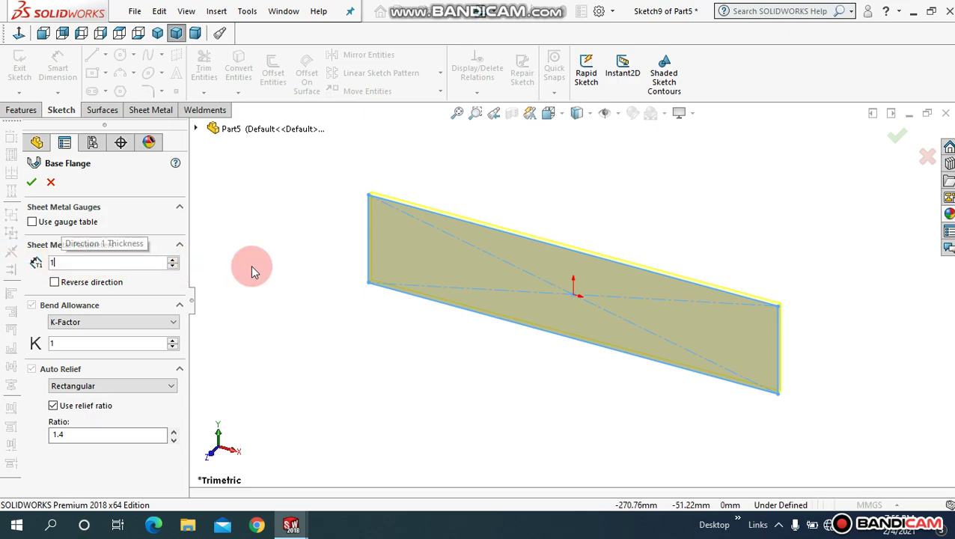
text(0)
key(Return)
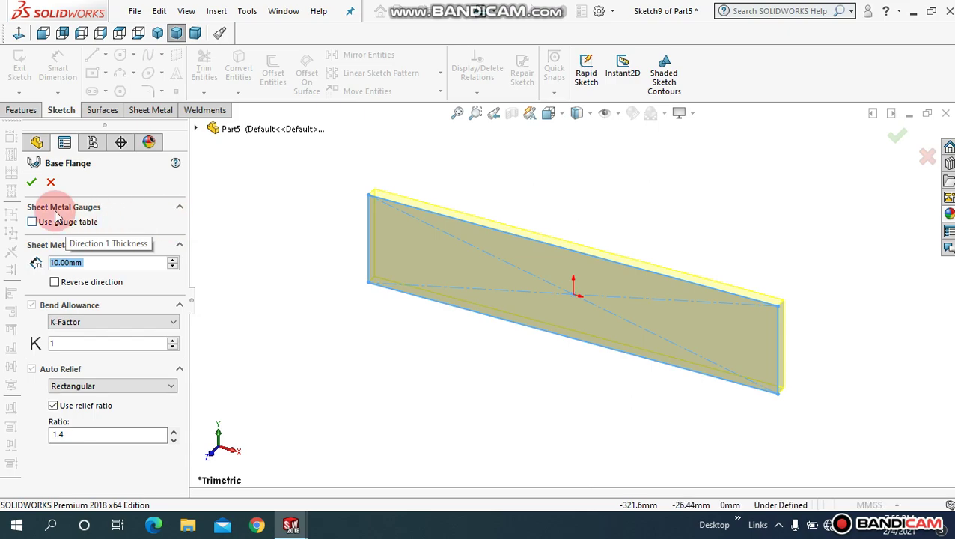
click(55, 283)
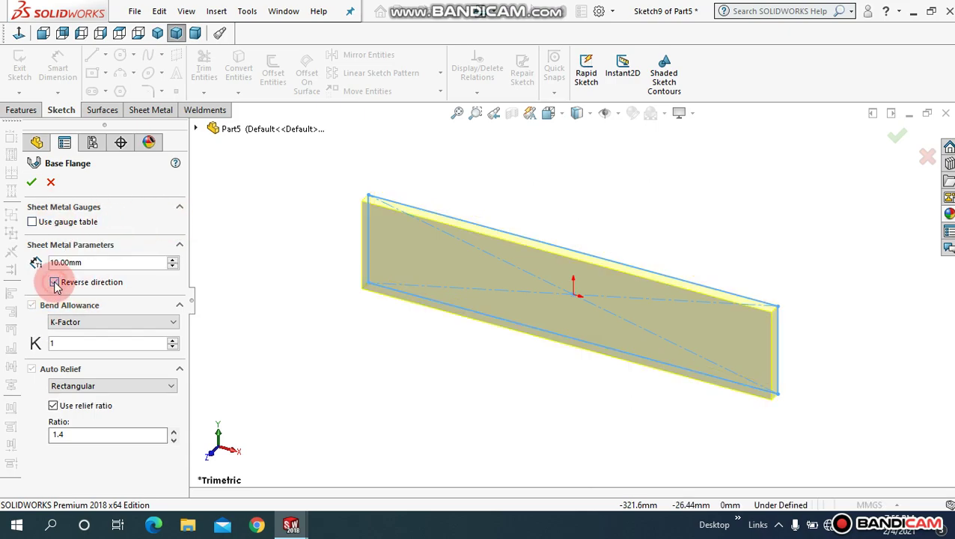
click(32, 185)
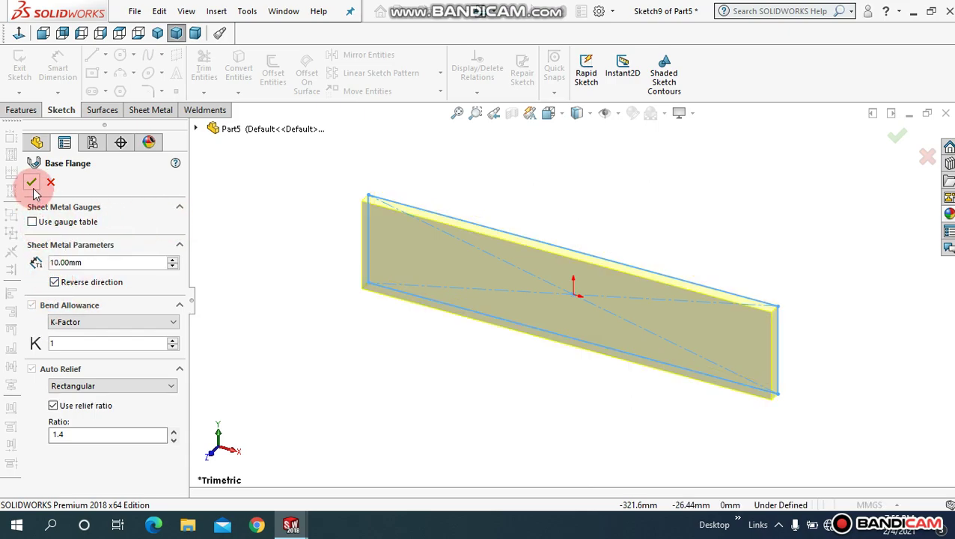
mouse_move(277, 271)
middle_down()
mouse_move(263, 286)
mouse_move(438, 137)
middle_up()
click(456, 119)
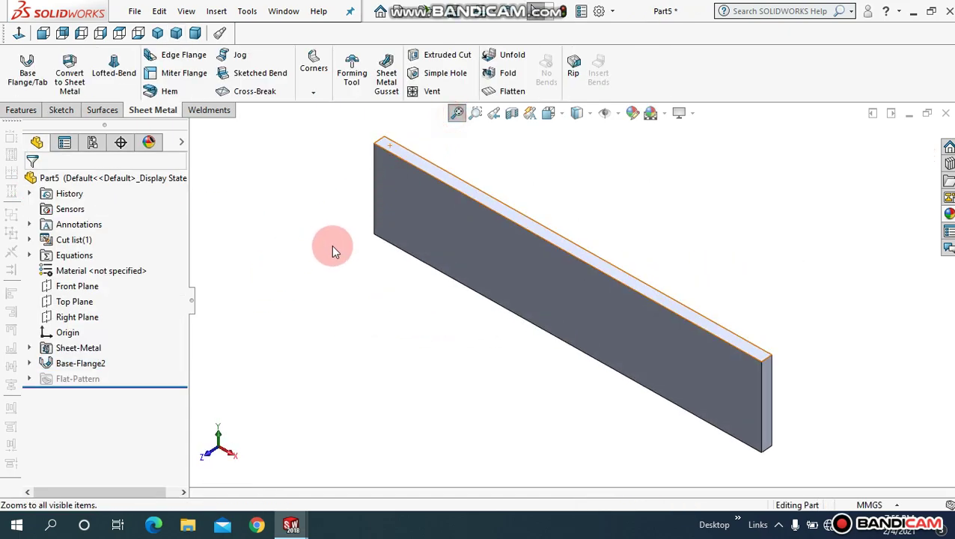
mouse_move(332, 247)
middle_down()
mouse_move(362, 162)
mouse_move(362, 219)
mouse_move(188, 58)
middle_up()
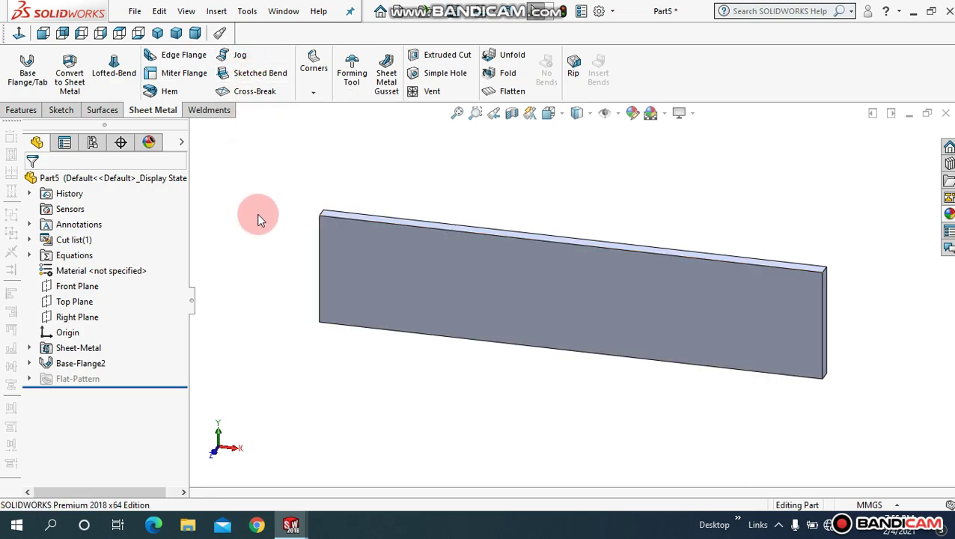
mouse_move(262, 218)
middle_down()
mouse_move(266, 183)
mouse_move(258, 239)
middle_up()
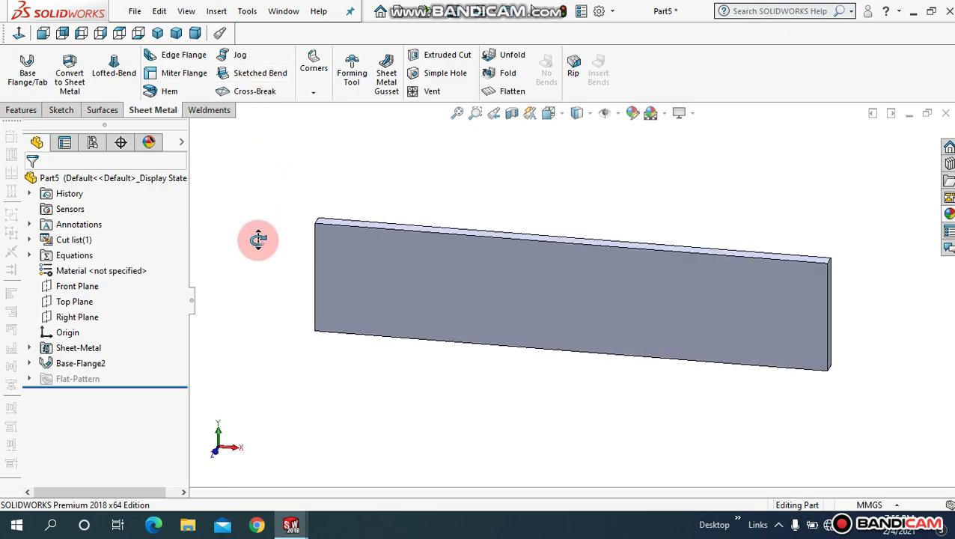
click(82, 112)
- Sketch a vertical line through the origin across the plate's front face
click(124, 73)
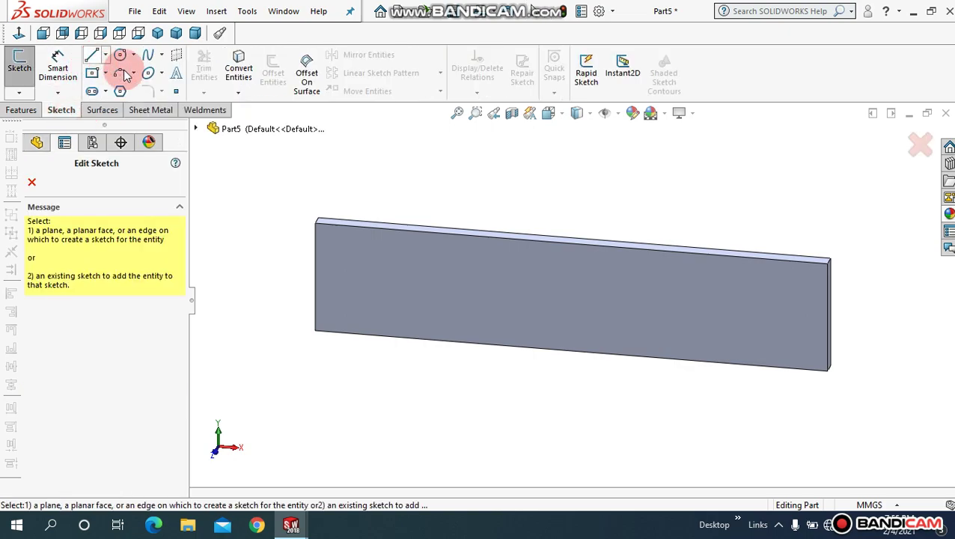
click(382, 266)
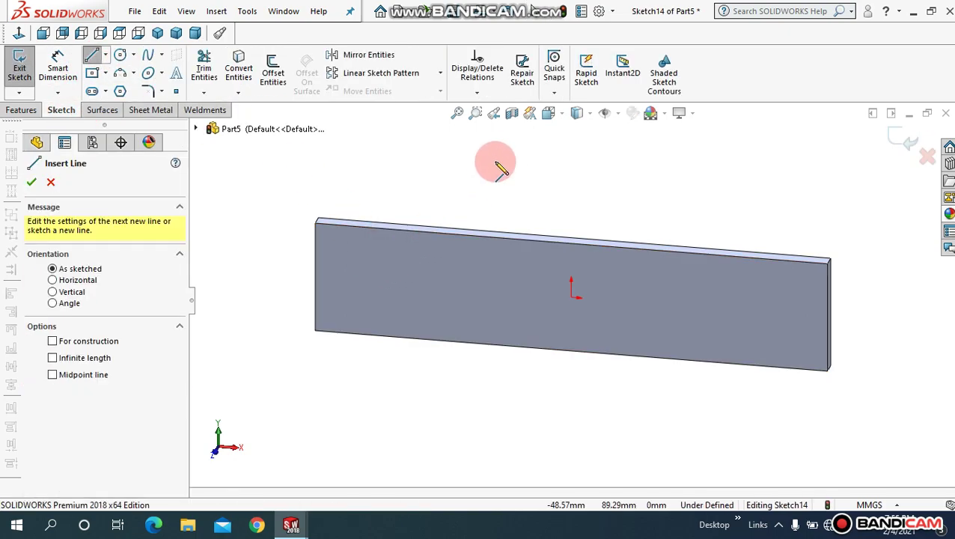
click(43, 33)
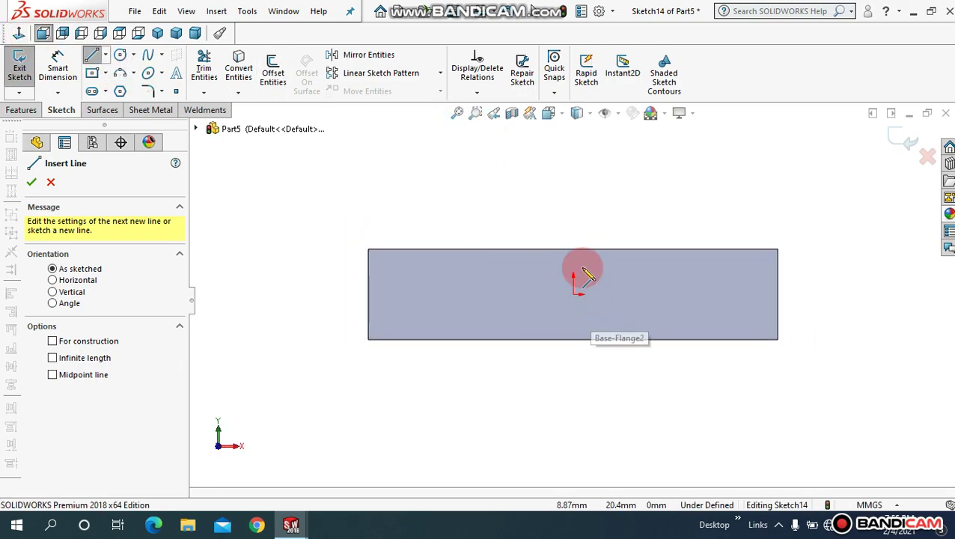
drag(573, 249, 573, 341)
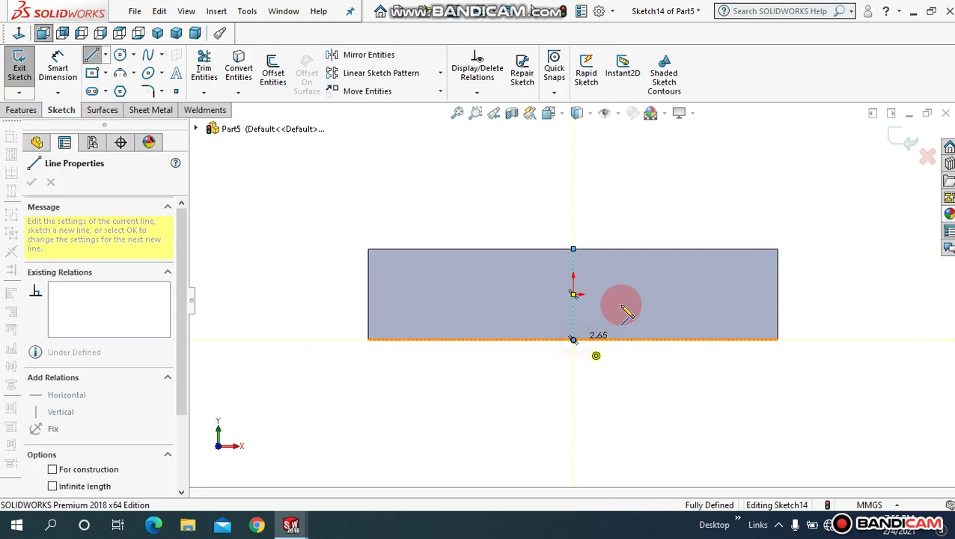
click(907, 142)
mouse_move(528, 177)
middle_down()
mouse_move(496, 161)
mouse_move(477, 210)
mouse_move(470, 159)
middle_up()
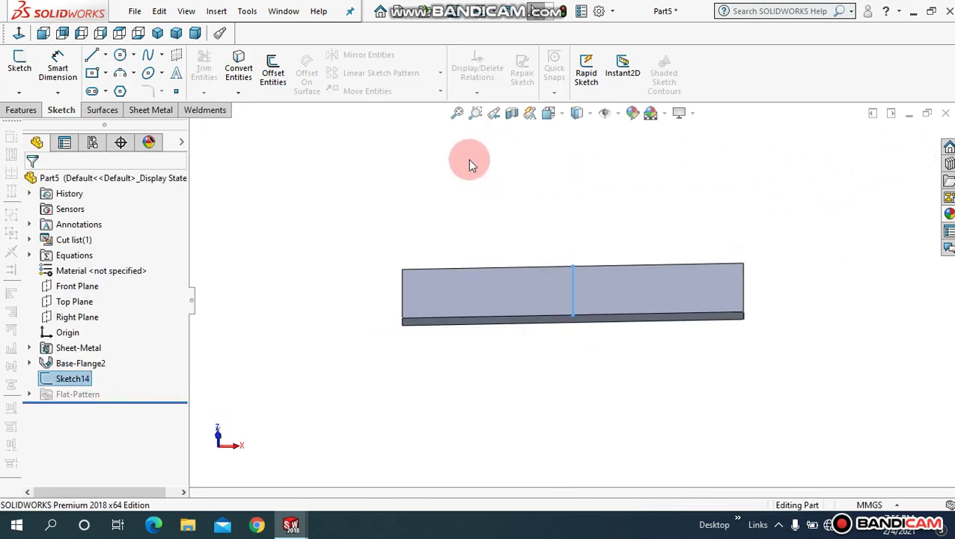
- Start a Jog feature from the Sheet Metal tools
click(144, 111)
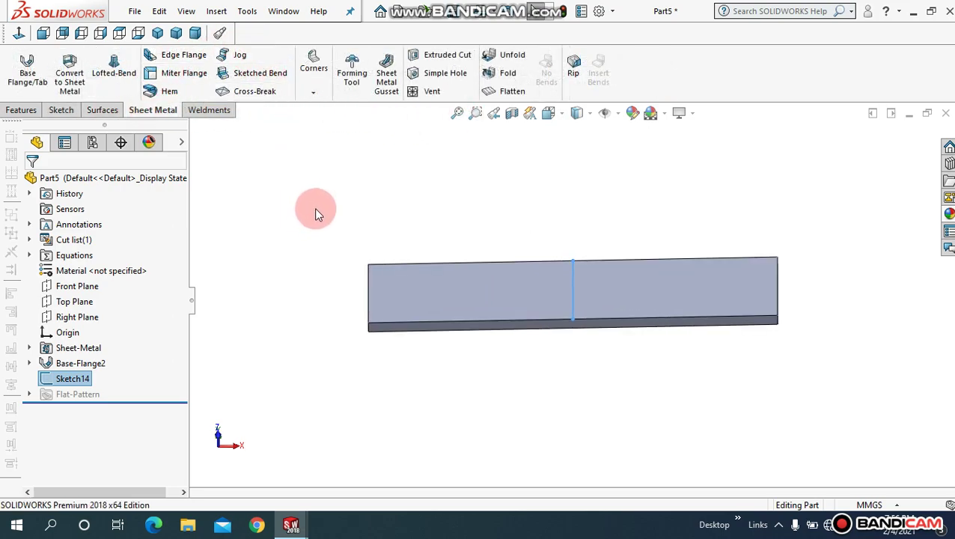
middle_drag(315, 207, 319, 198)
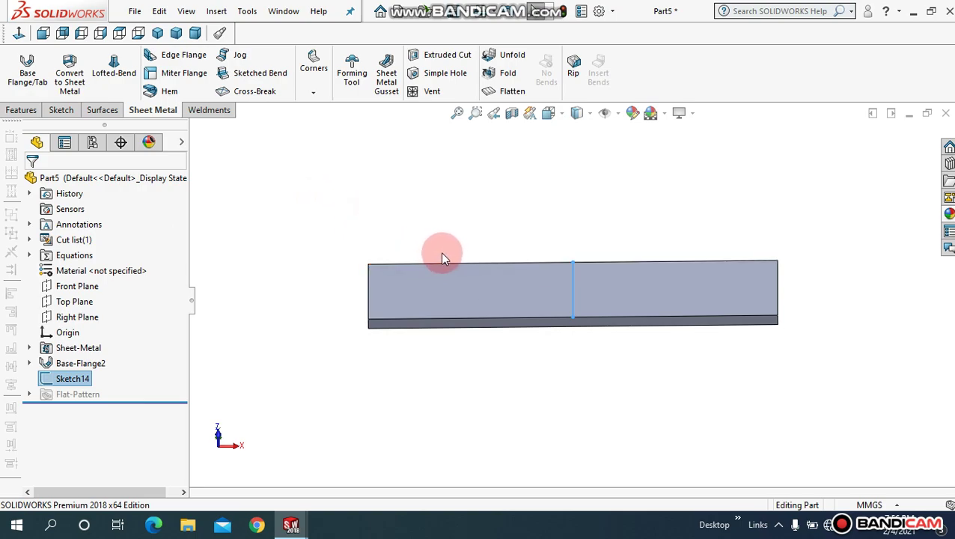
click(238, 56)
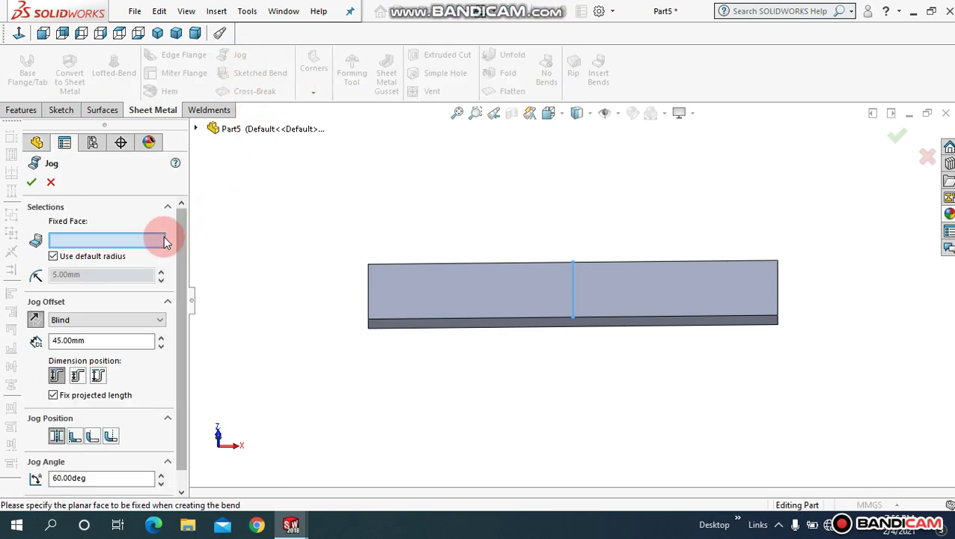
- Choose the plate's left front face as the jog's fixed face
click(74, 245)
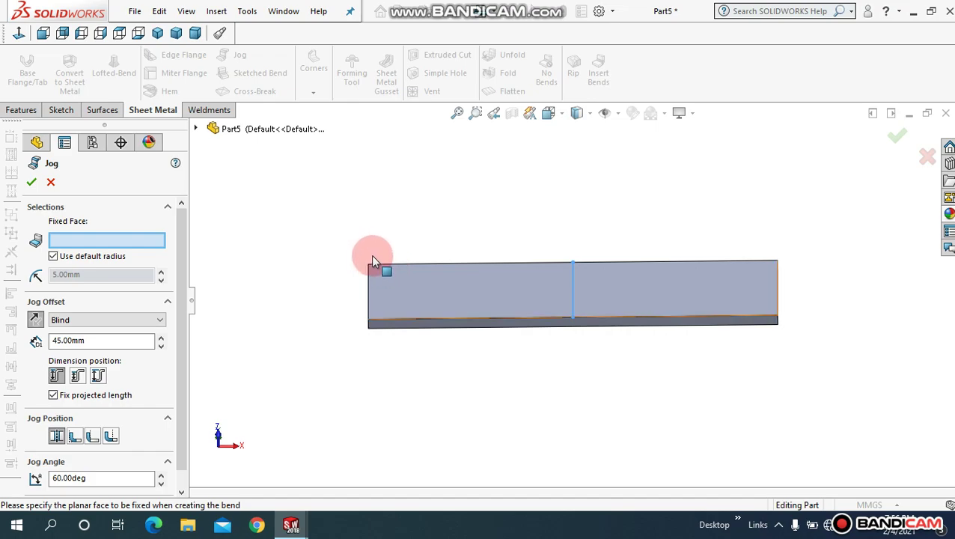
middle_drag(372, 258, 369, 228)
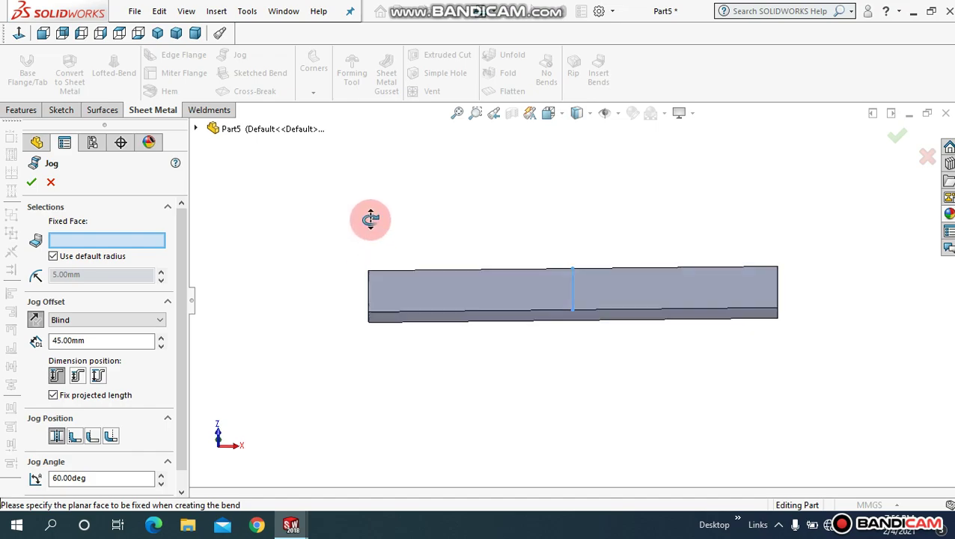
click(434, 309)
mouse_move(398, 230)
middle_down()
mouse_move(412, 185)
mouse_move(458, 200)
mouse_move(413, 201)
mouse_move(409, 190)
middle_up()
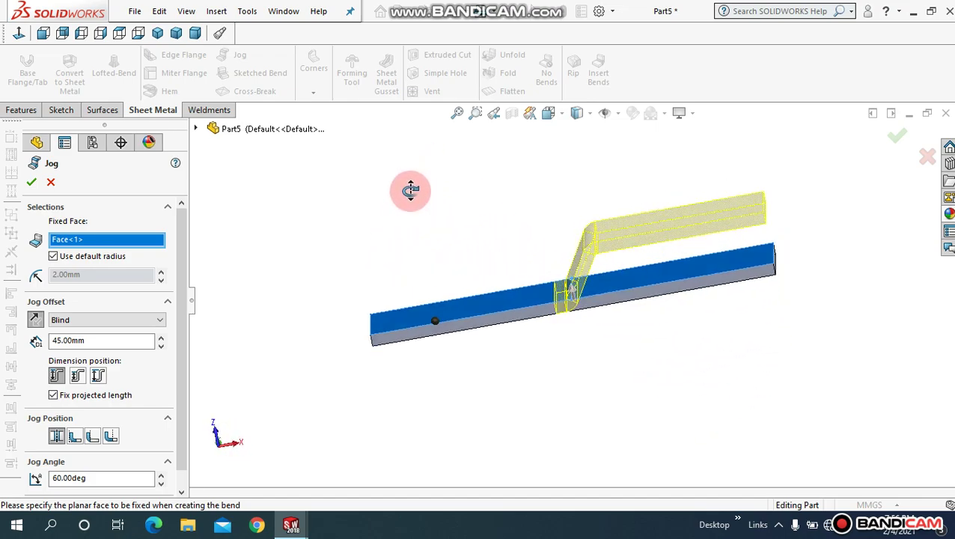
- Fit the part in view and open the Jog Offset end-condition list
click(458, 115)
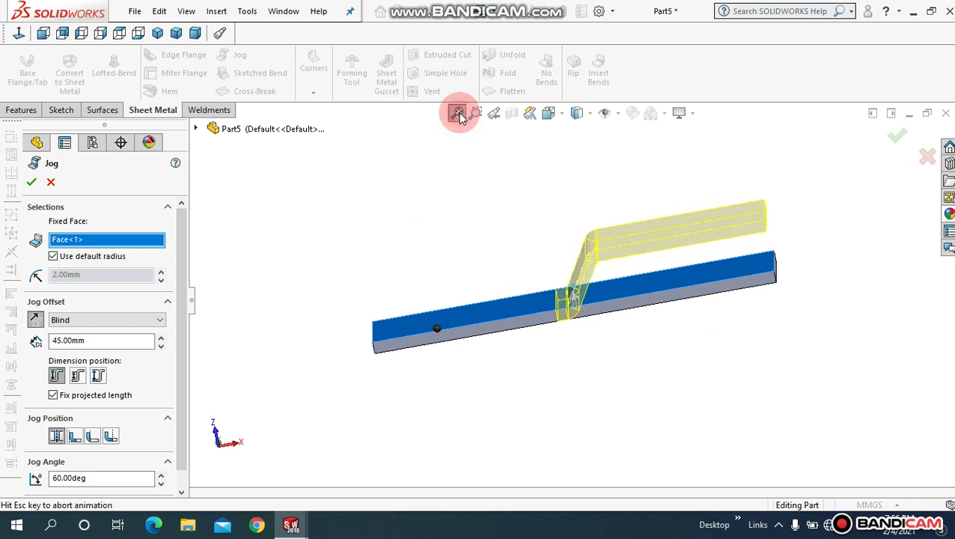
mouse_move(429, 241)
middle_down()
mouse_move(465, 252)
mouse_move(465, 265)
middle_up()
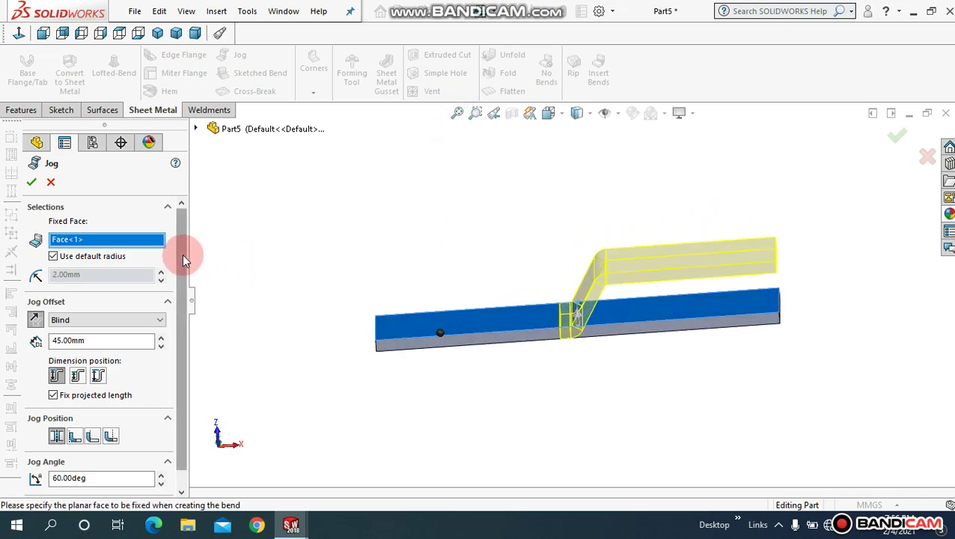
drag(183, 254, 181, 271)
click(73, 301)
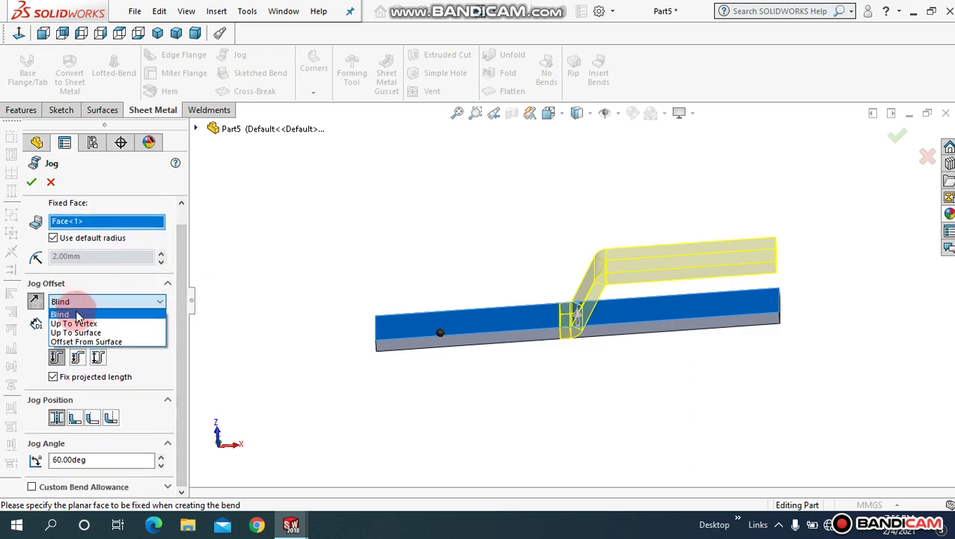
- Keep the Blind end condition and set the jog offset to 60 mm
click(69, 313)
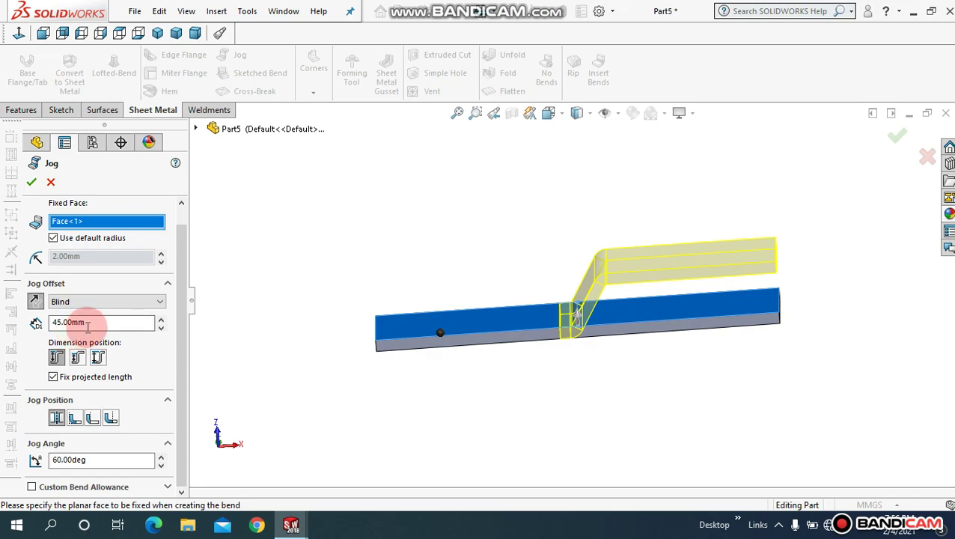
middle_drag(661, 357, 665, 346)
double_click(111, 322)
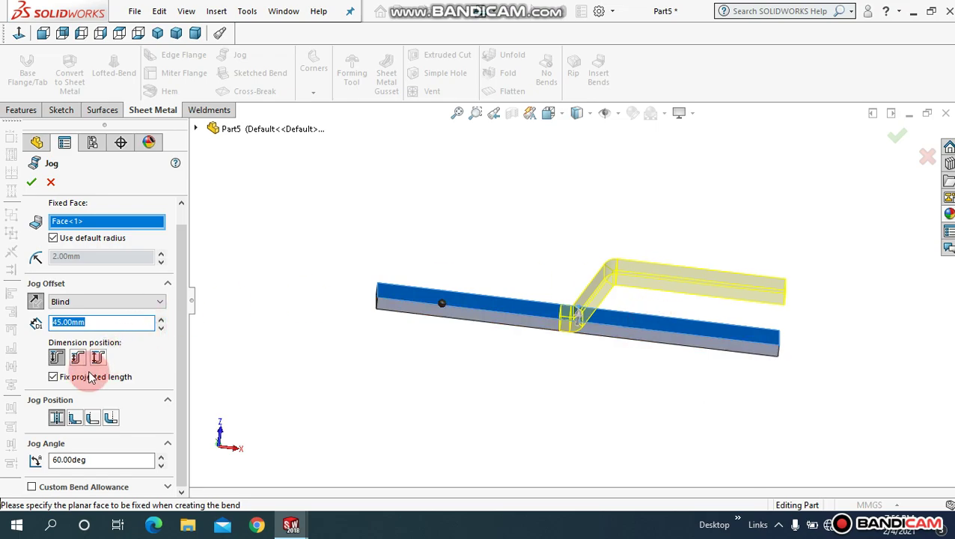
text(60)
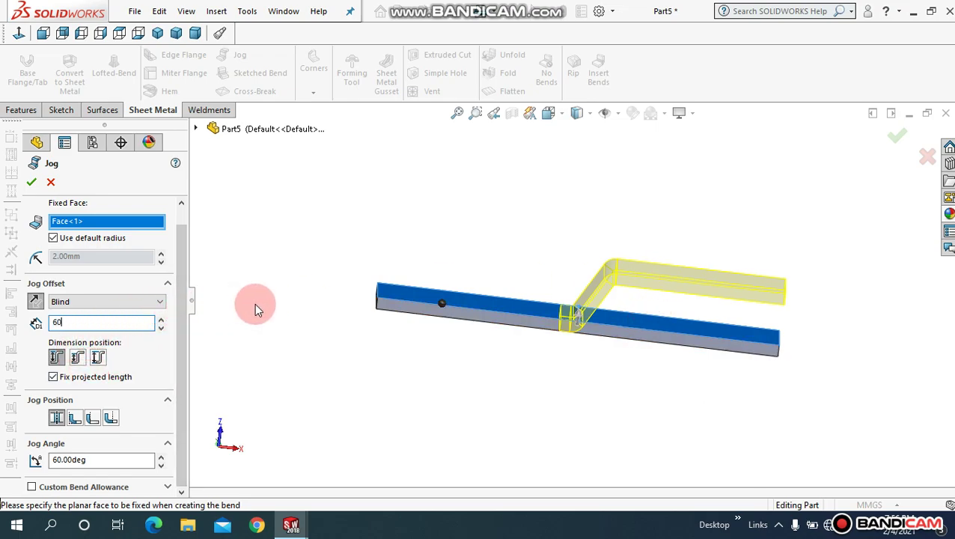
key(Return)
mouse_move(527, 360)
middle_down()
mouse_move(499, 333)
mouse_move(511, 356)
middle_up()
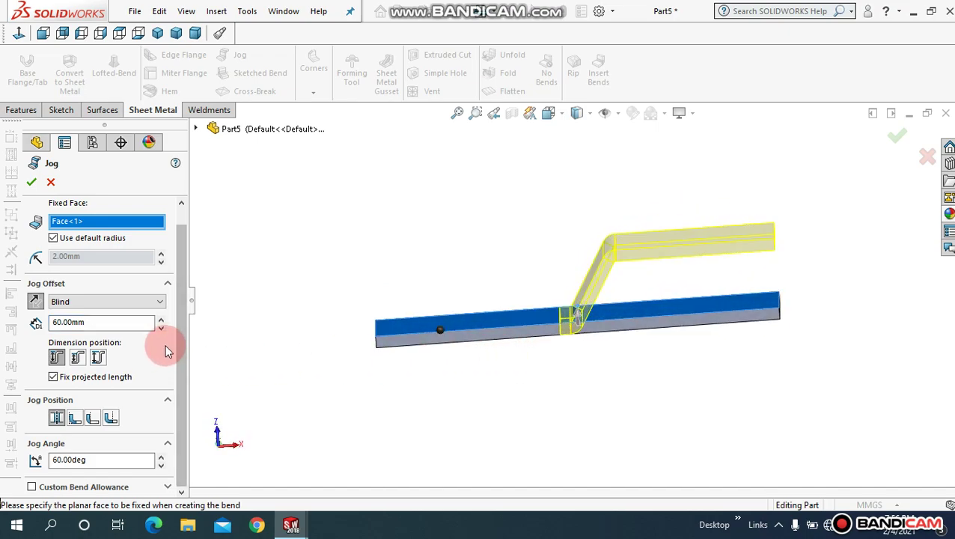
- Try the offset dimension positions and toggle Fix projected length off and back on
click(78, 359)
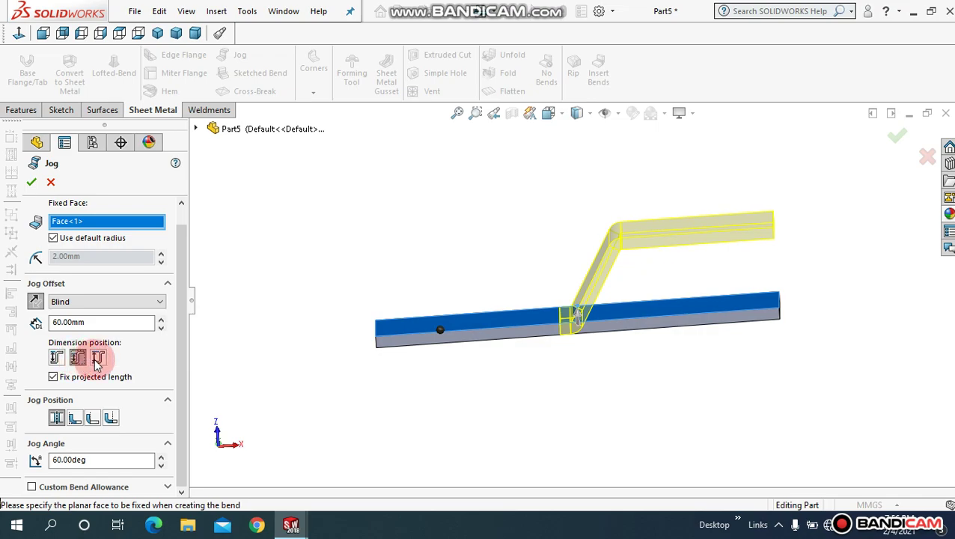
click(66, 360)
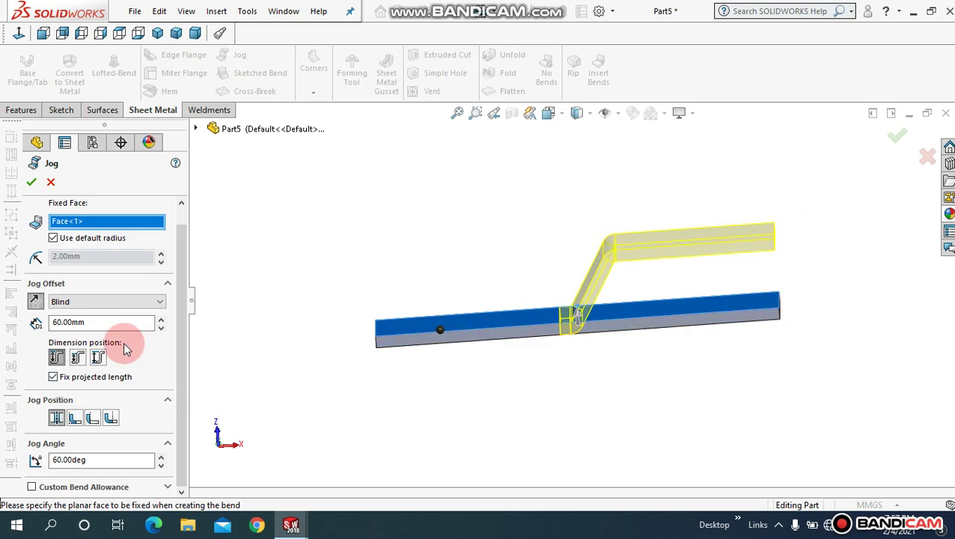
click(53, 378)
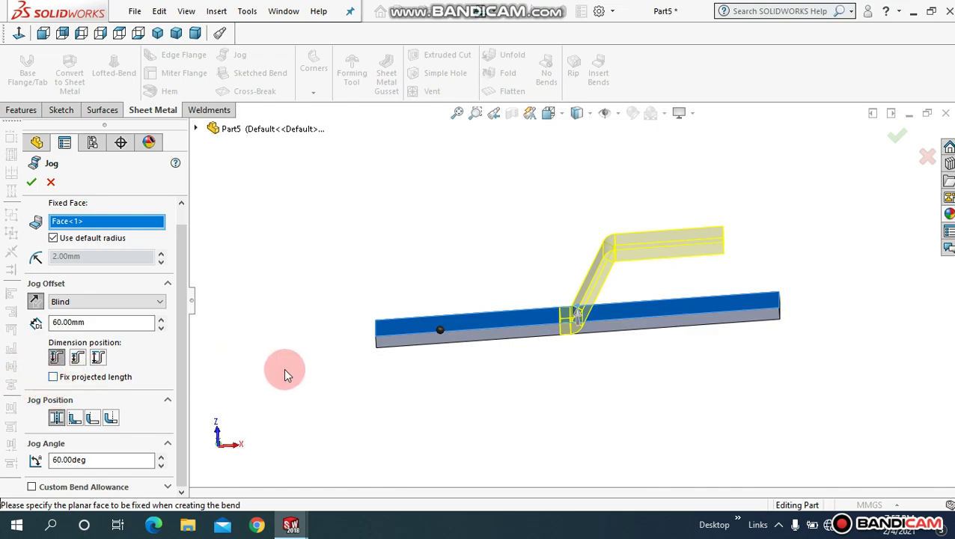
mouse_move(283, 374)
middle_down()
mouse_move(283, 346)
mouse_move(277, 367)
middle_up()
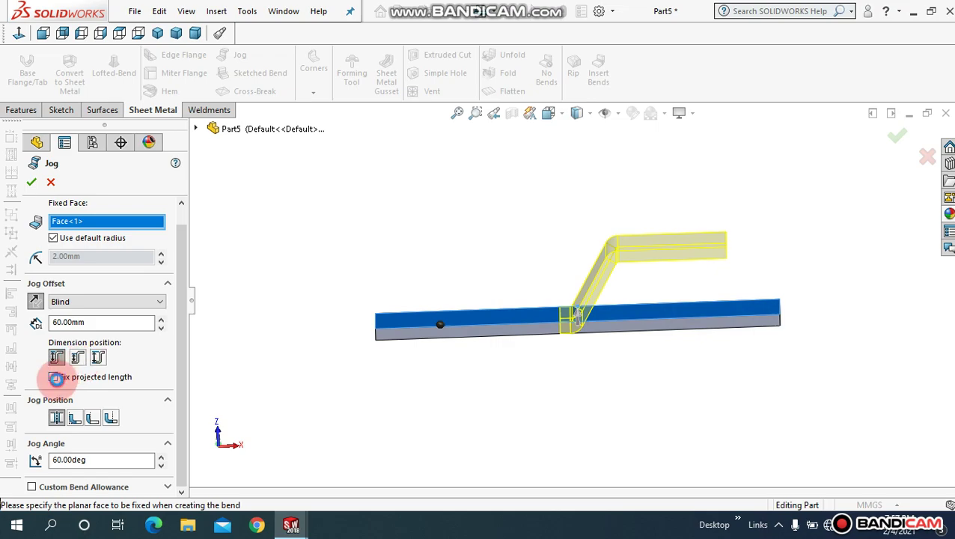
click(54, 378)
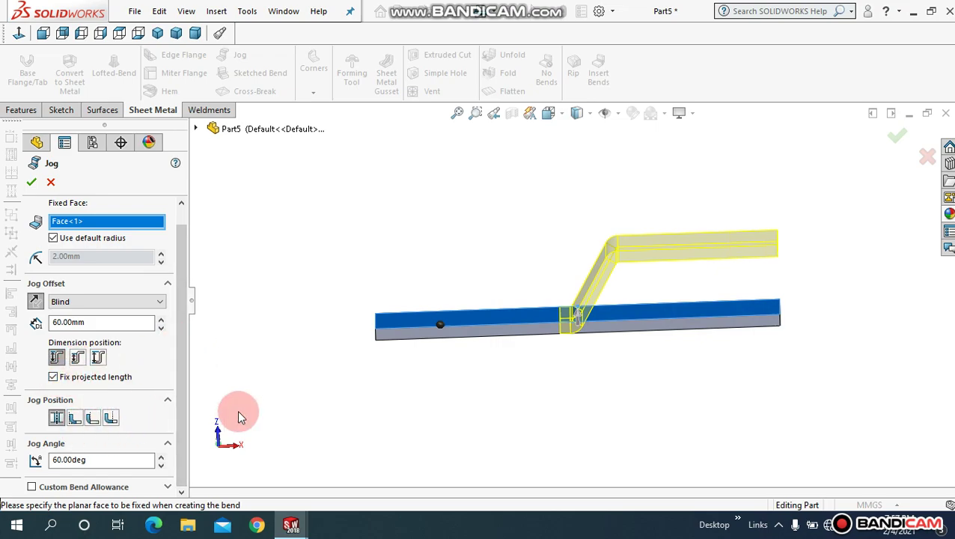
- Inspect the jog preview from several angles and try a different jog position
middle_drag(396, 414, 531, 344)
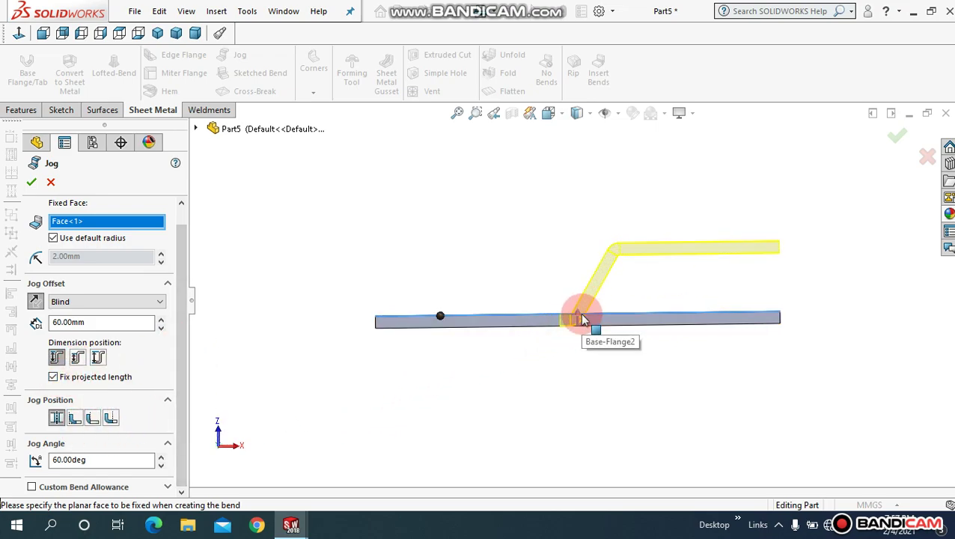
scroll(575, 320, down, 3)
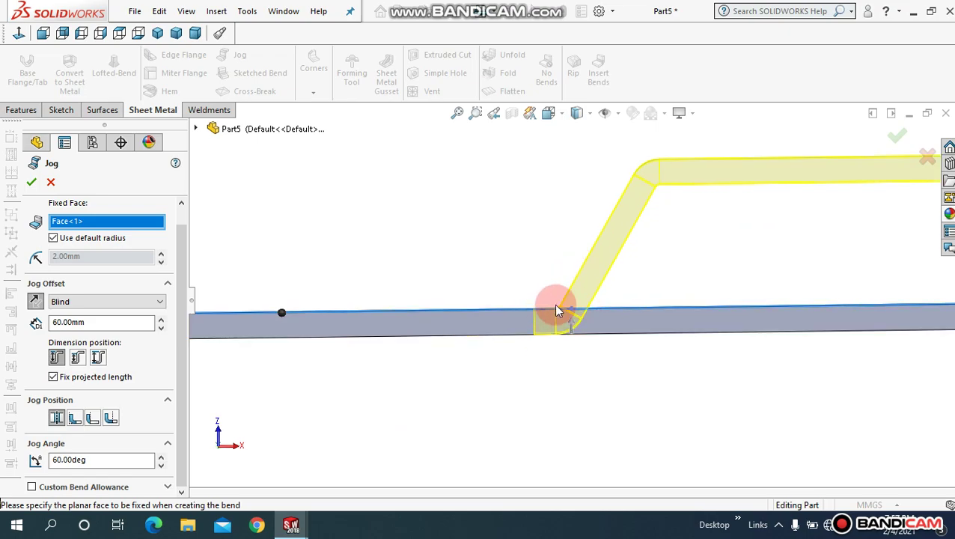
middle_drag(526, 263, 542, 317)
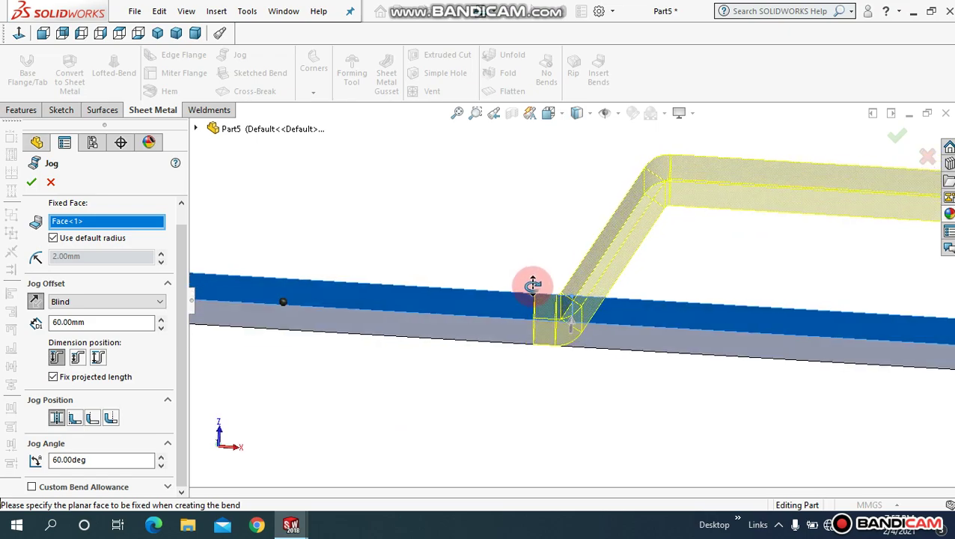
scroll(524, 299, up, 4)
middle_drag(497, 285, 489, 257)
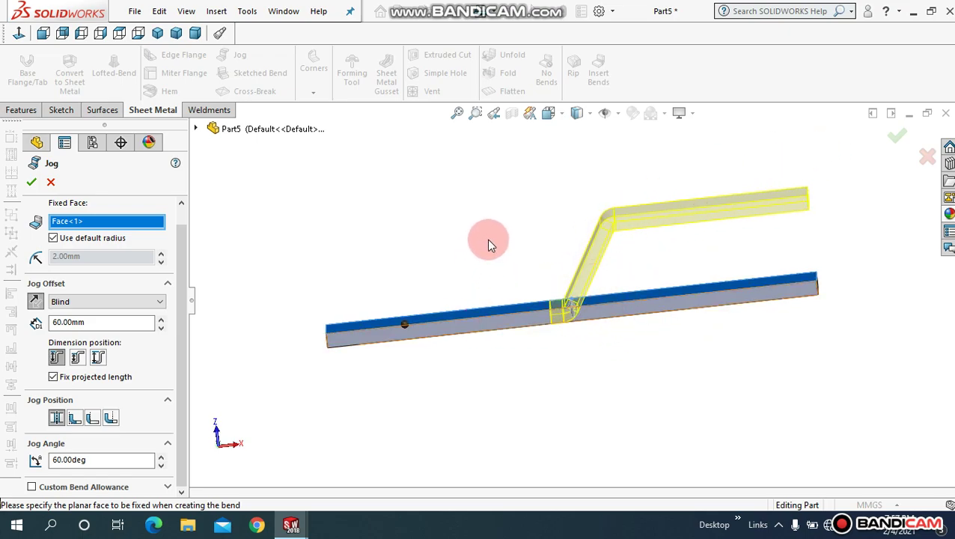
click(457, 113)
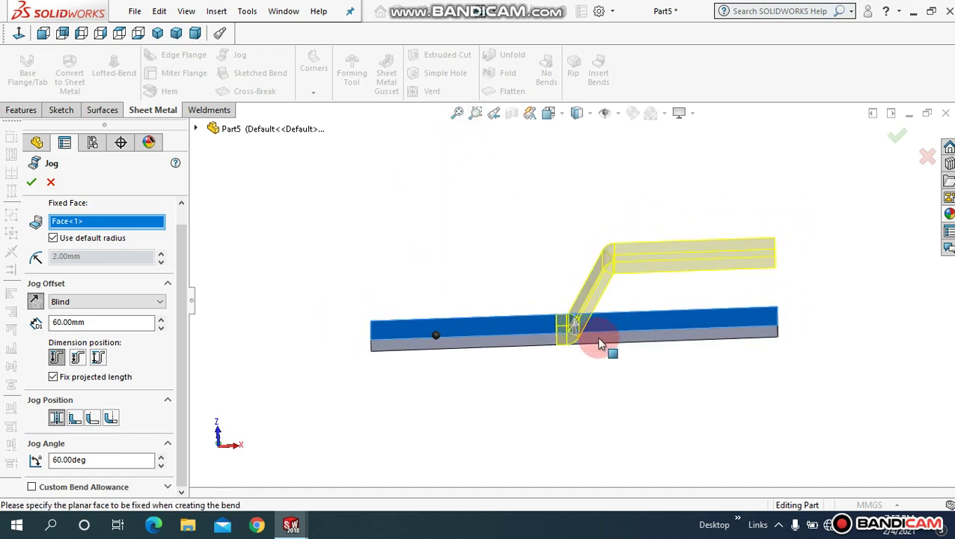
scroll(569, 335, down, 3)
scroll(568, 334, down, 1)
middle_drag(504, 324, 502, 309)
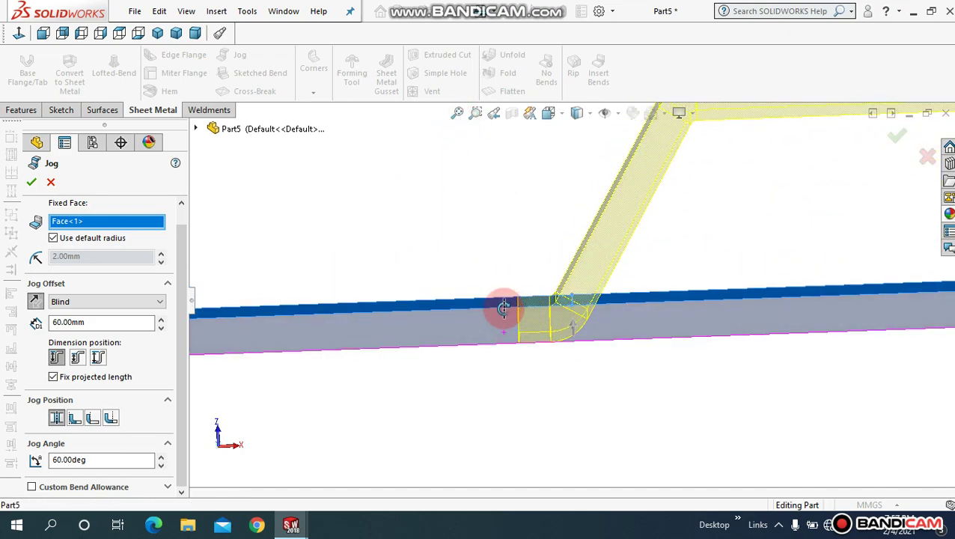
click(76, 419)
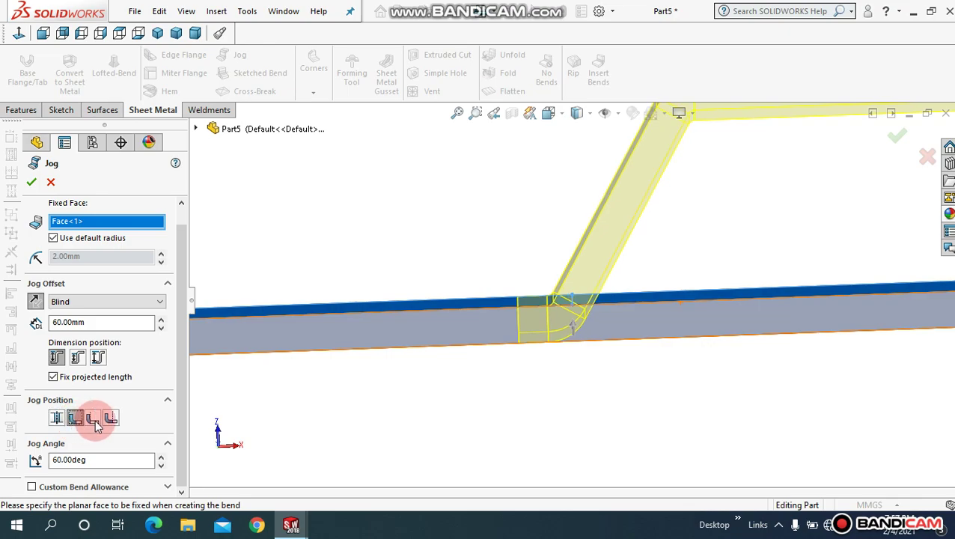
- Compare the jog position options and settle on one
click(95, 422)
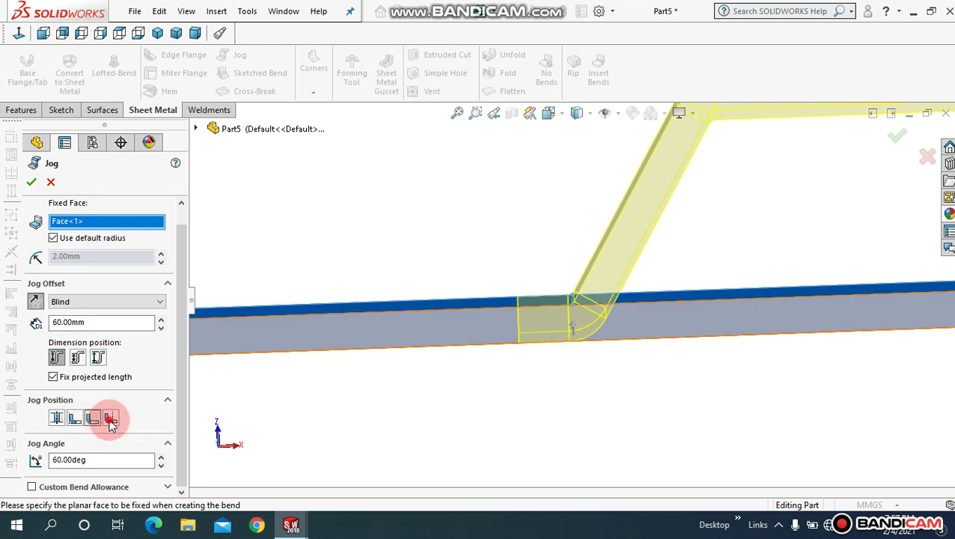
click(110, 420)
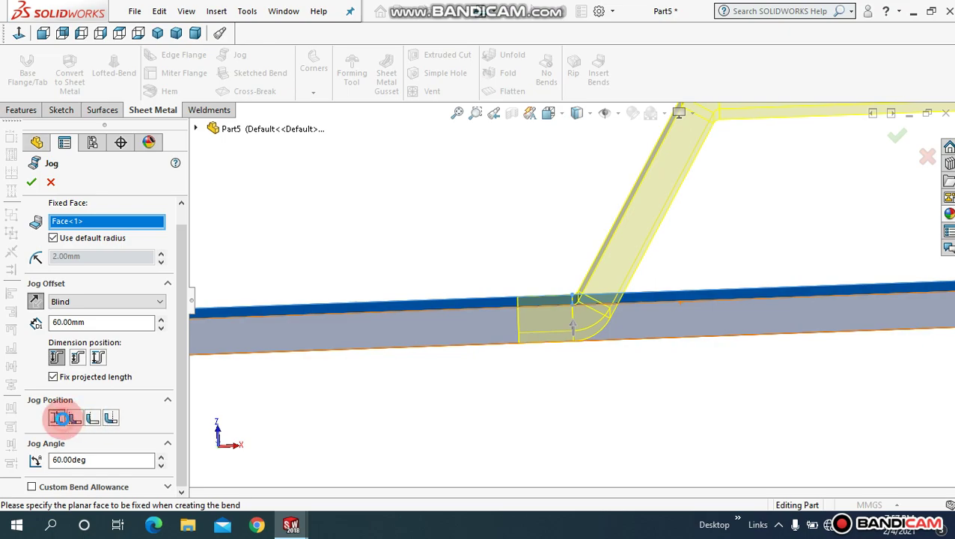
click(62, 417)
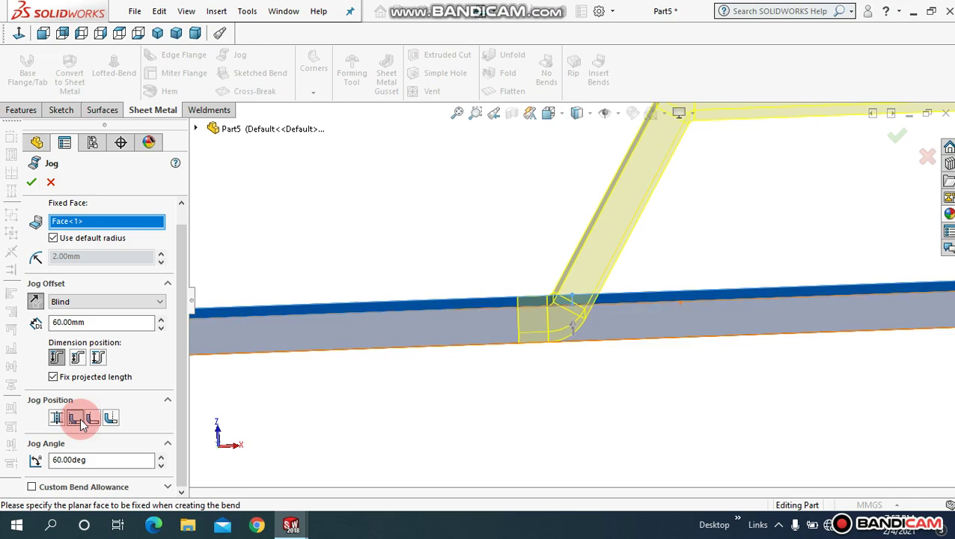
click(93, 420)
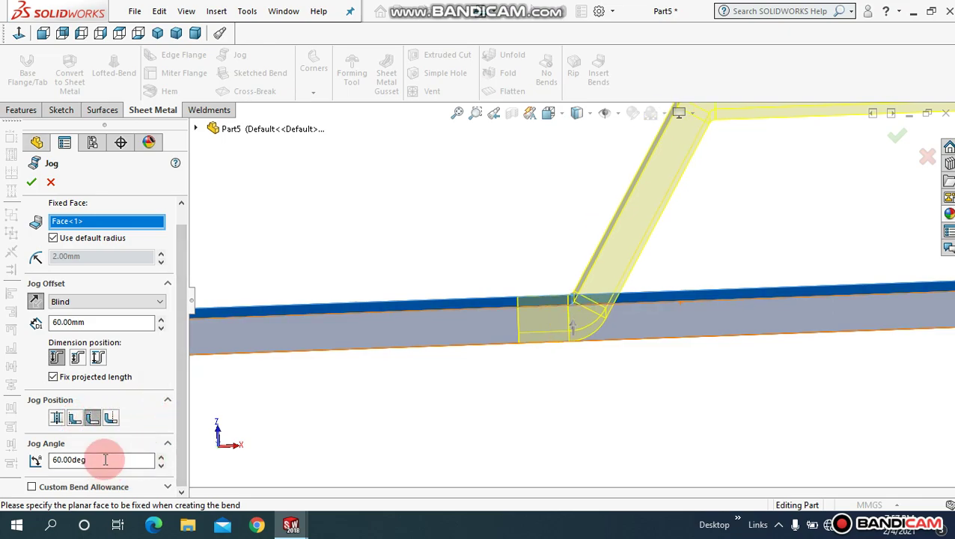
key(f)
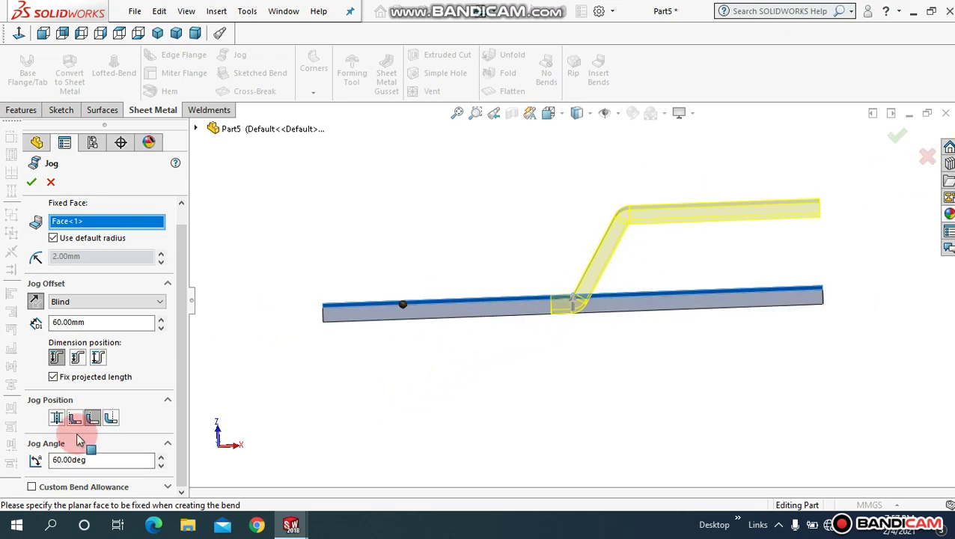
- Change the jog angle to 70°
double_click(98, 459)
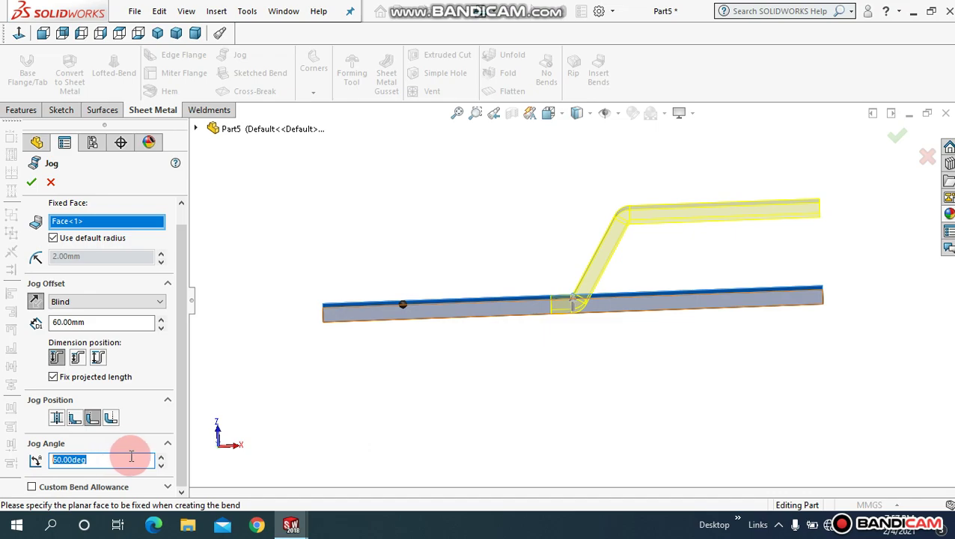
text(45)
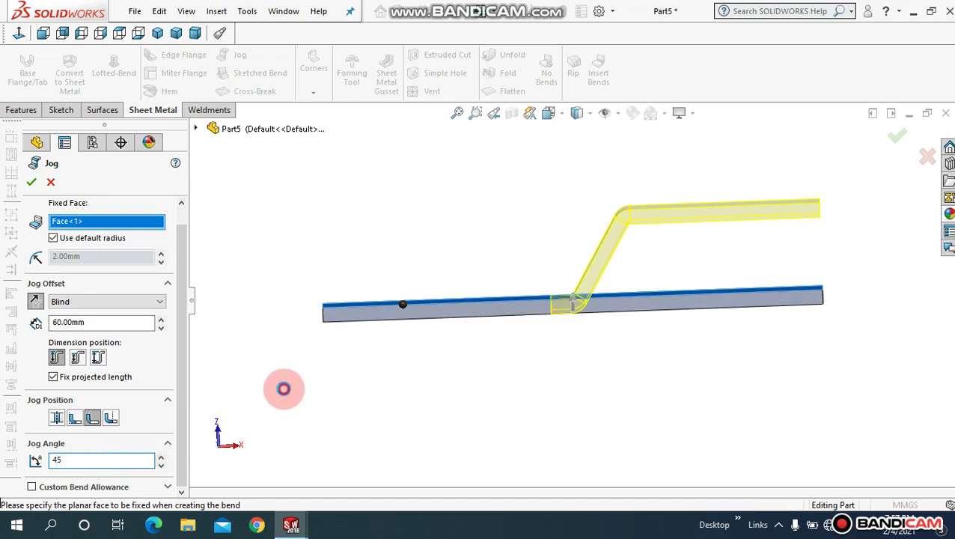
click(283, 388)
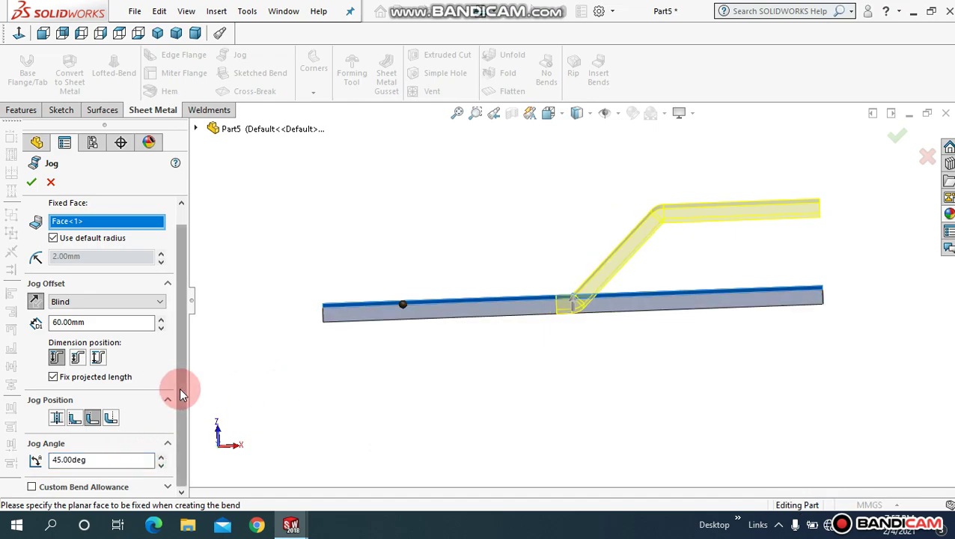
drag(103, 459, 24, 459)
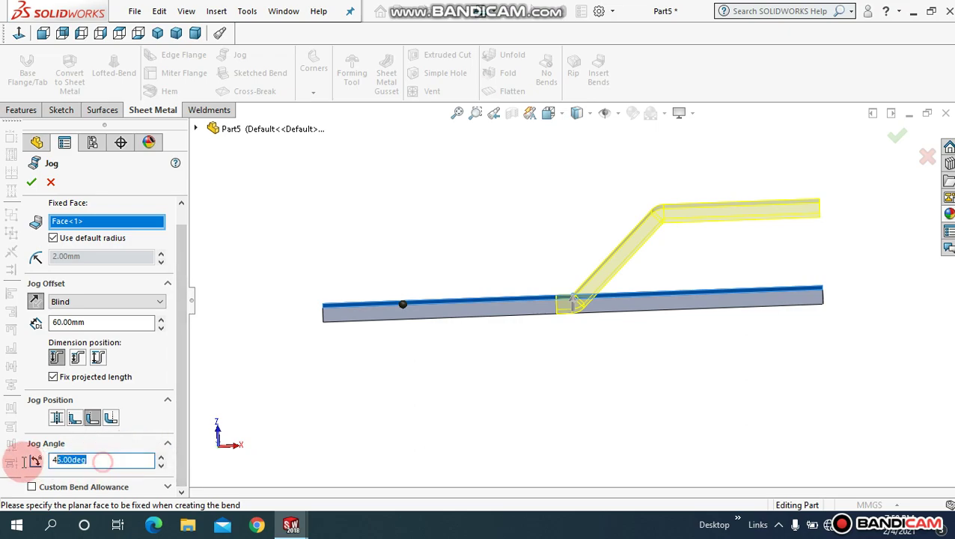
text(70)
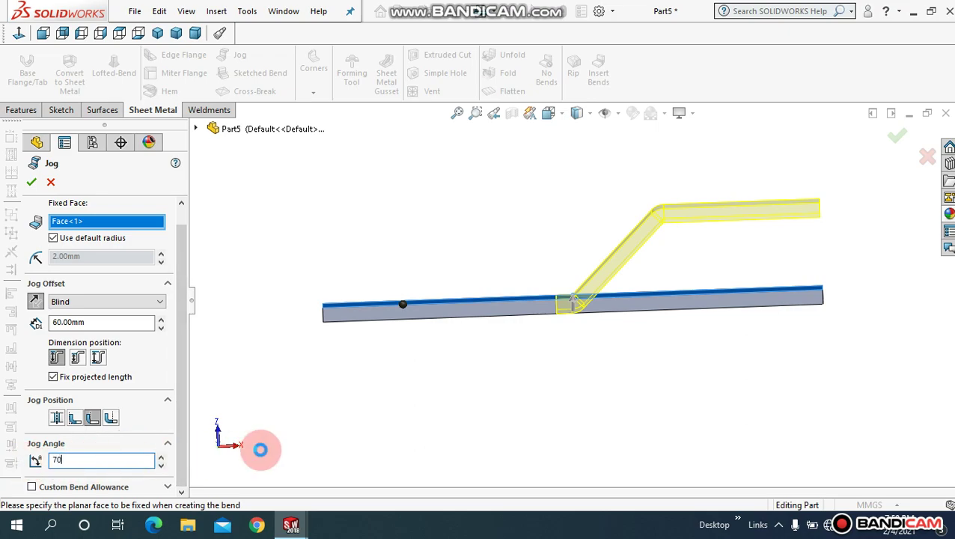
click(260, 449)
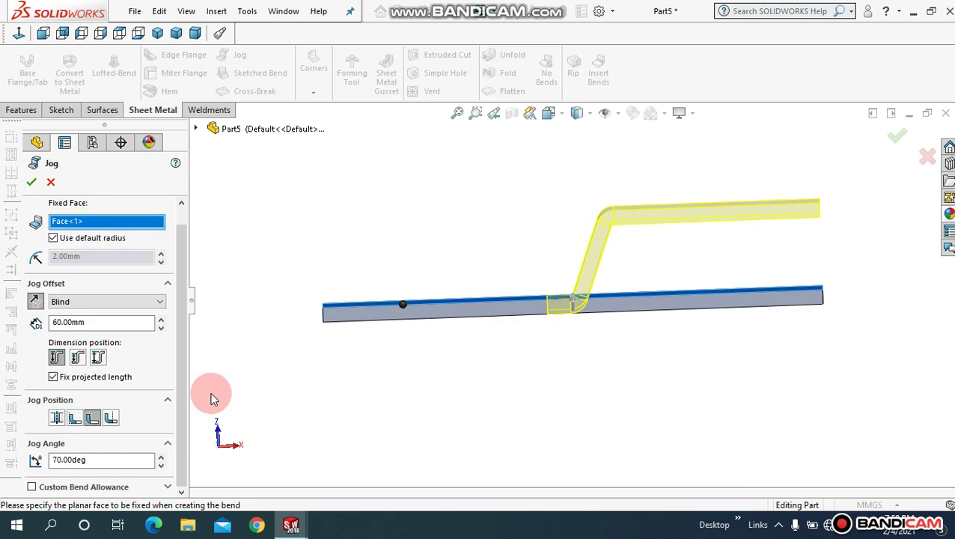
- Create Jog1, reopen it with Edit Feature to review, and confirm it unchanged
click(32, 182)
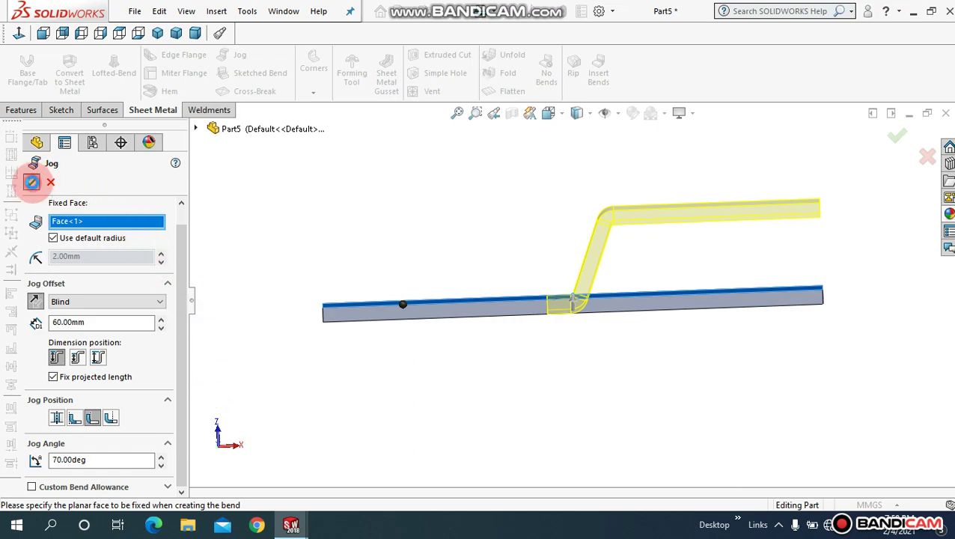
mouse_move(344, 258)
middle_down()
mouse_move(347, 294)
mouse_move(367, 315)
mouse_move(334, 266)
mouse_move(341, 230)
mouse_move(341, 245)
middle_up()
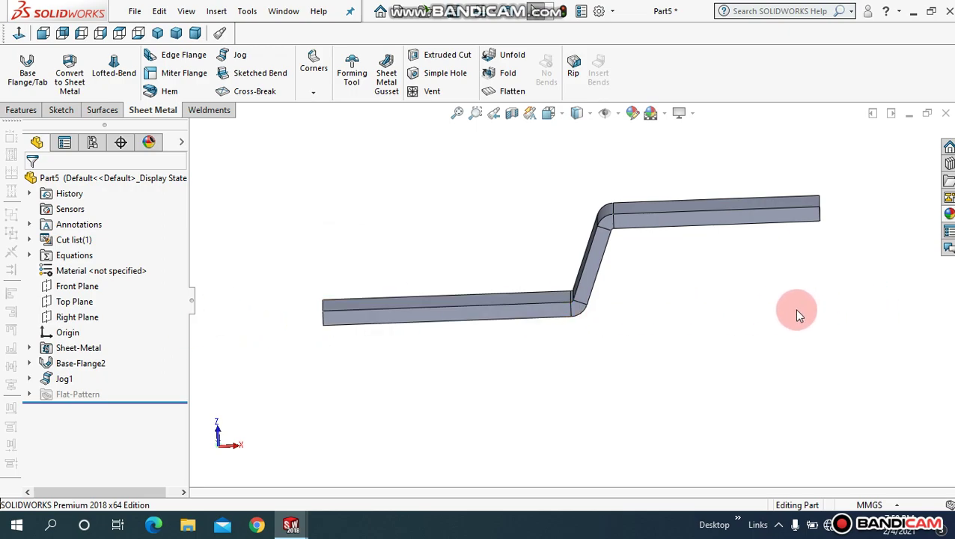
click(60, 381)
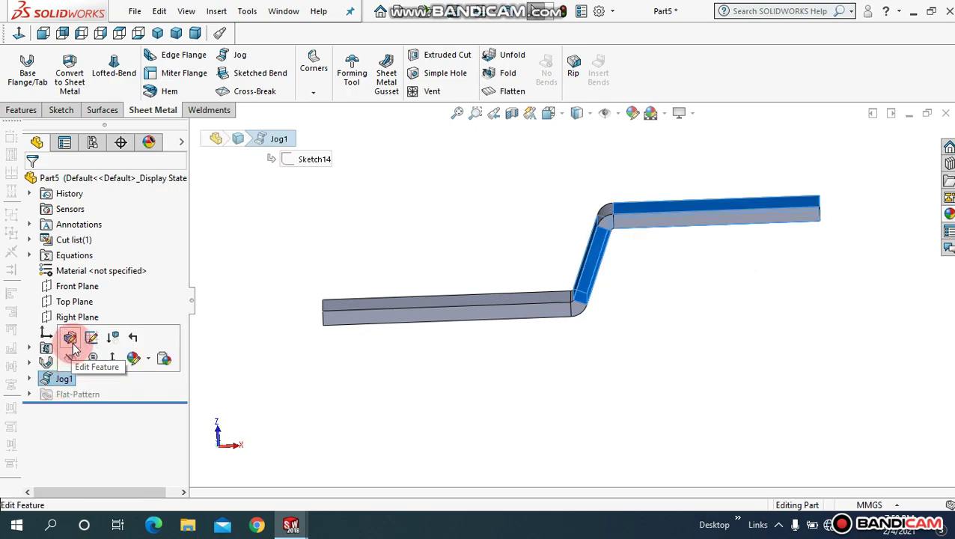
click(90, 335)
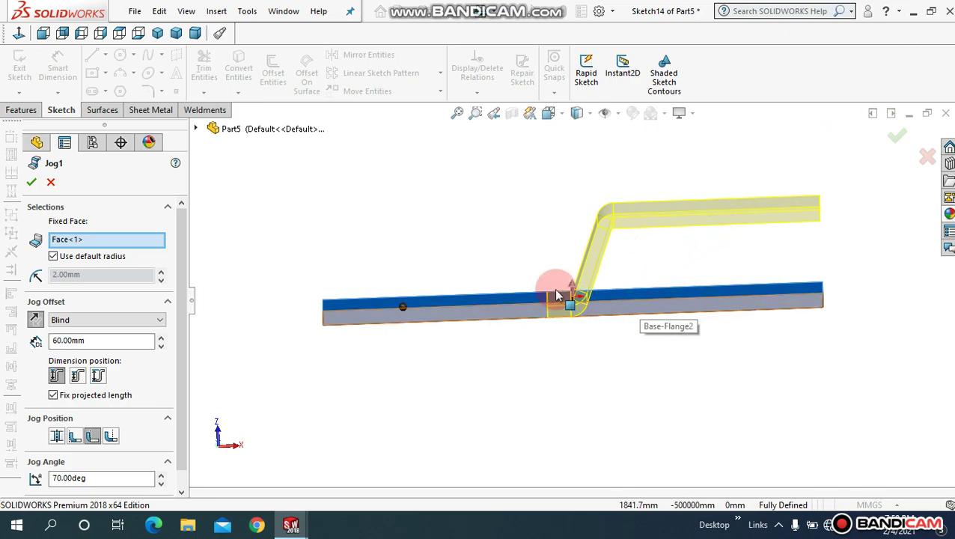
middle_drag(580, 232, 549, 311)
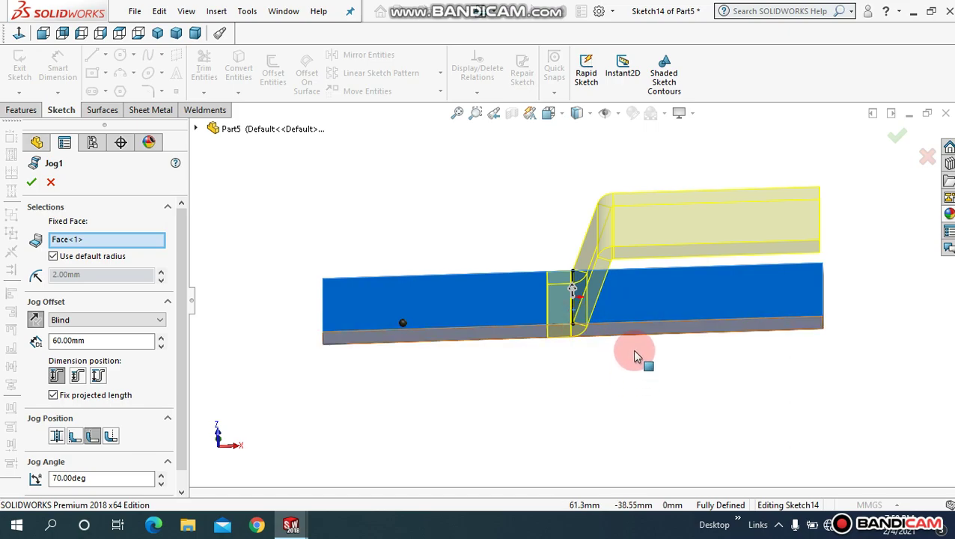
middle_drag(631, 350, 635, 324)
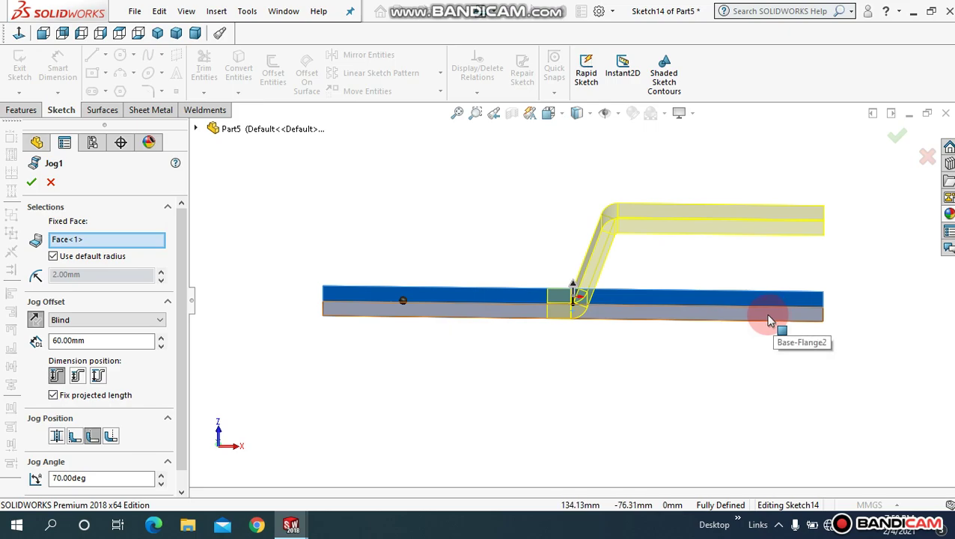
right_click(281, 192)
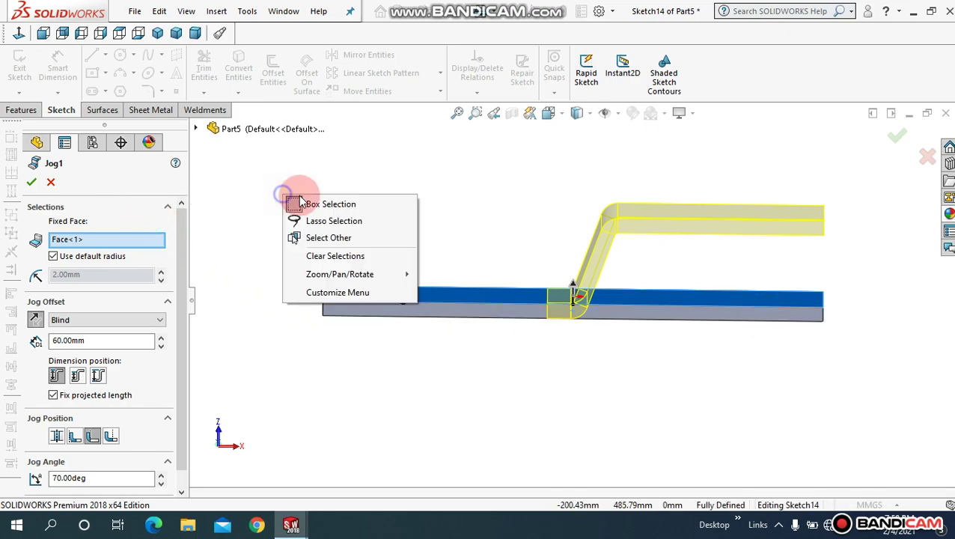
click(232, 250)
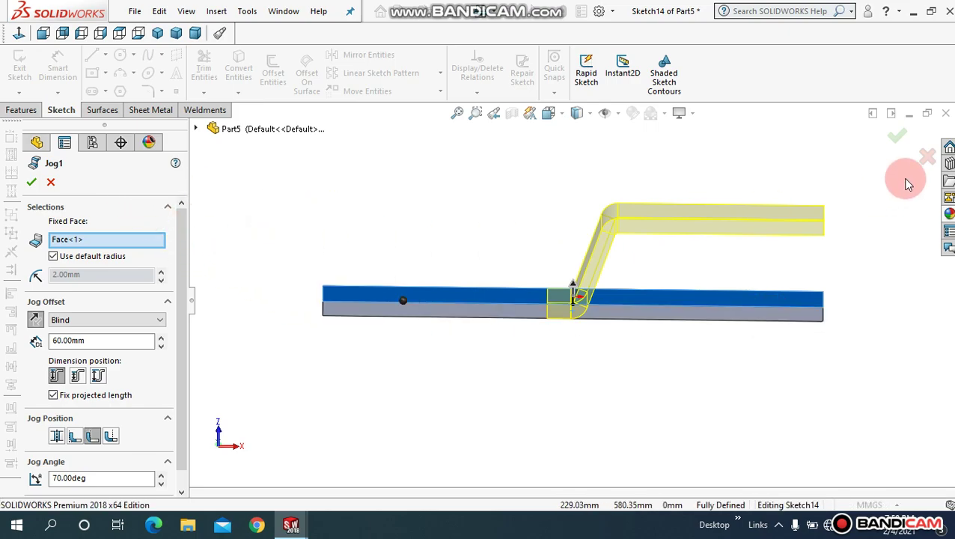
click(898, 140)
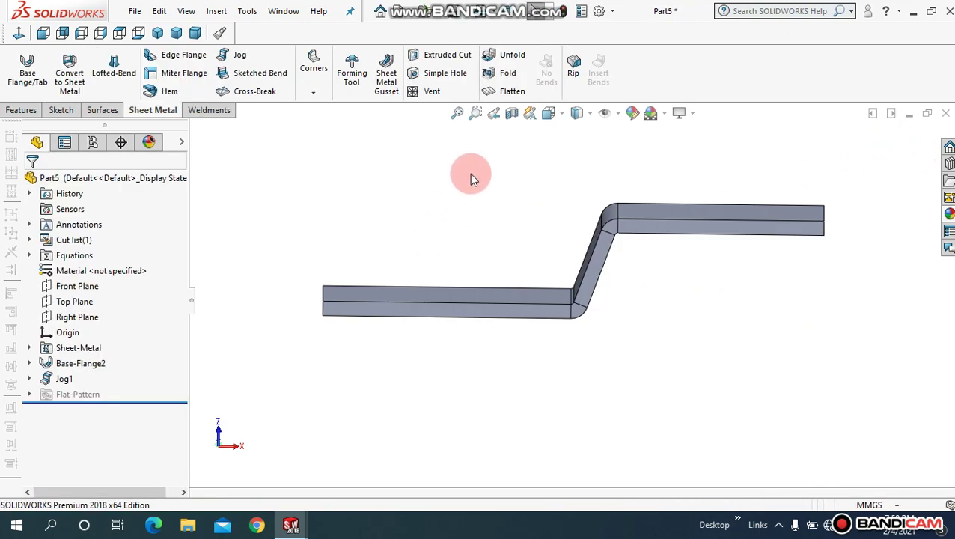
click(455, 121)
mouse_move(469, 222)
middle_down()
mouse_move(488, 276)
mouse_move(487, 208)
mouse_move(486, 244)
mouse_move(487, 227)
mouse_move(465, 215)
mouse_move(476, 239)
mouse_move(482, 207)
middle_up()
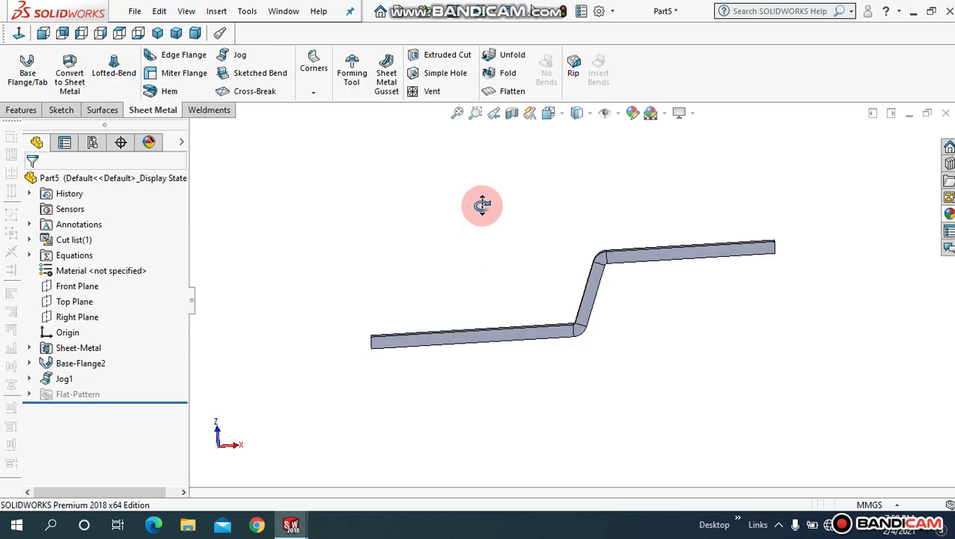
middle_drag(482, 205, 483, 230)
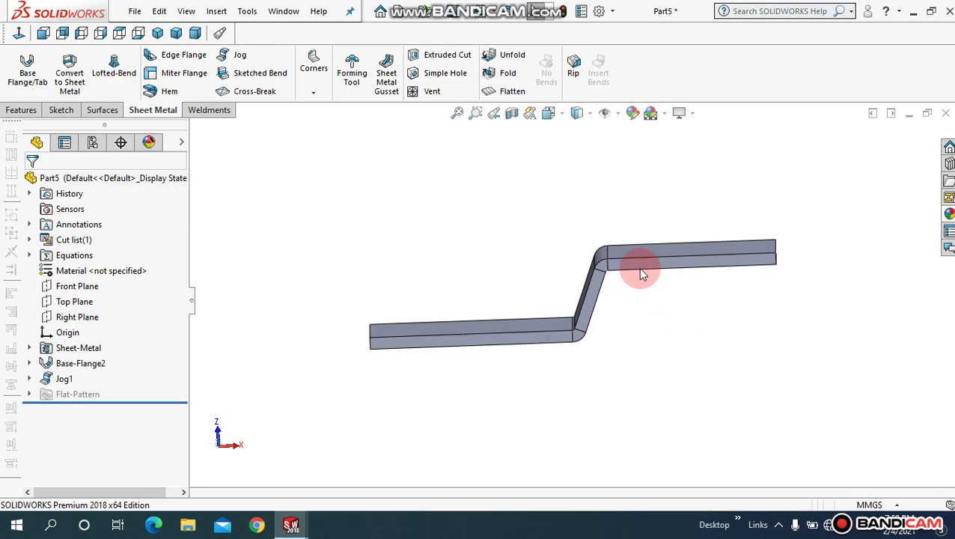
mouse_move(477, 264)
middle_down()
mouse_move(499, 254)
mouse_move(479, 264)
middle_up()
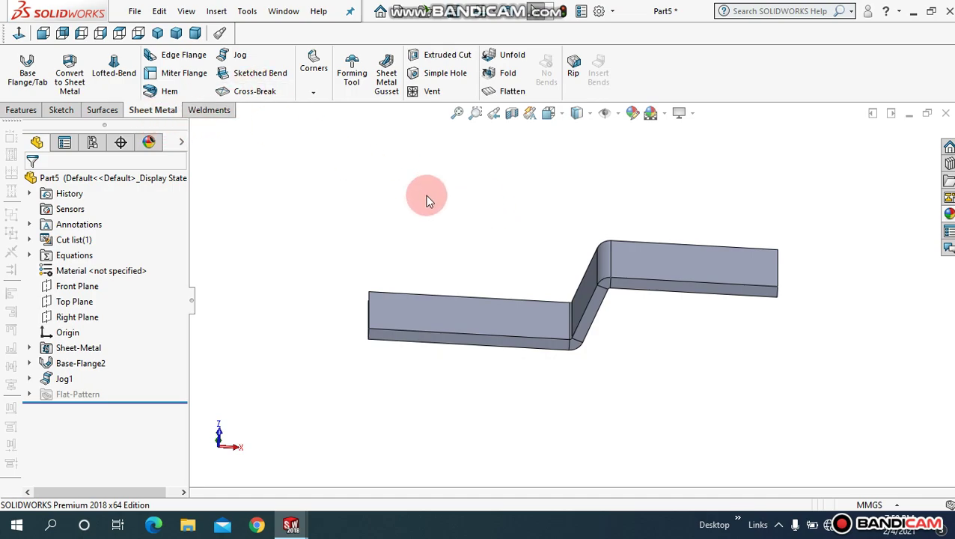
mouse_move(427, 200)
middle_down()
mouse_move(427, 160)
mouse_move(448, 228)
middle_up()
- Select a flange face and start editing the whole part's appearance
click(522, 312)
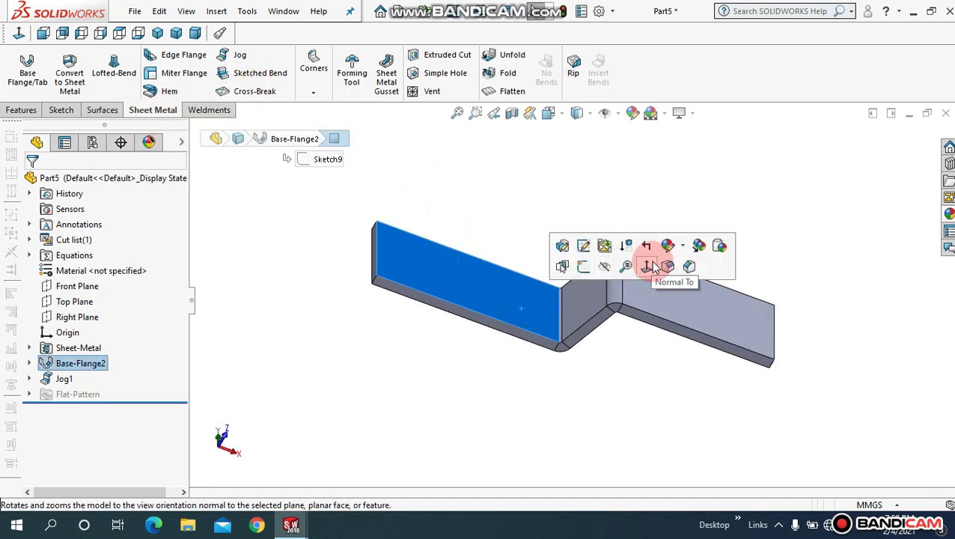
click(678, 247)
click(706, 308)
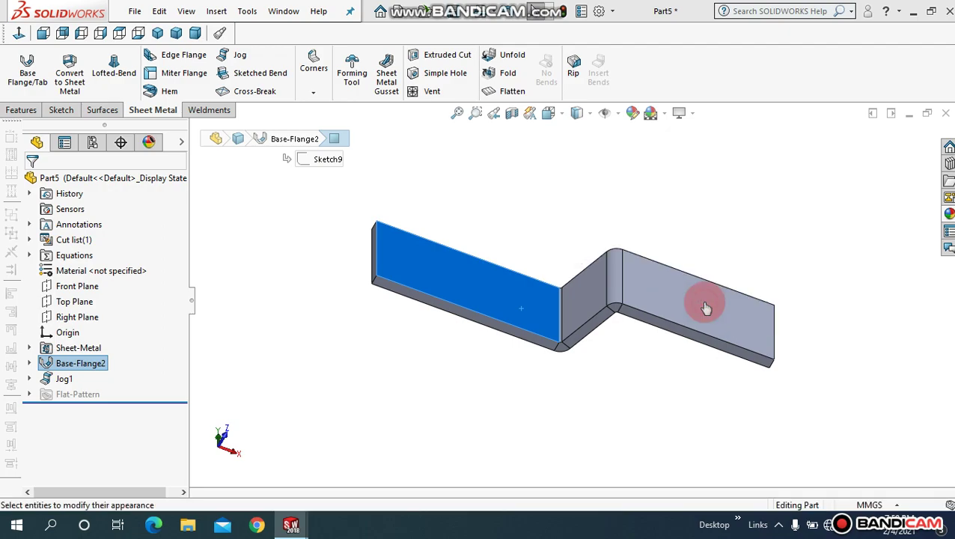
click(691, 301)
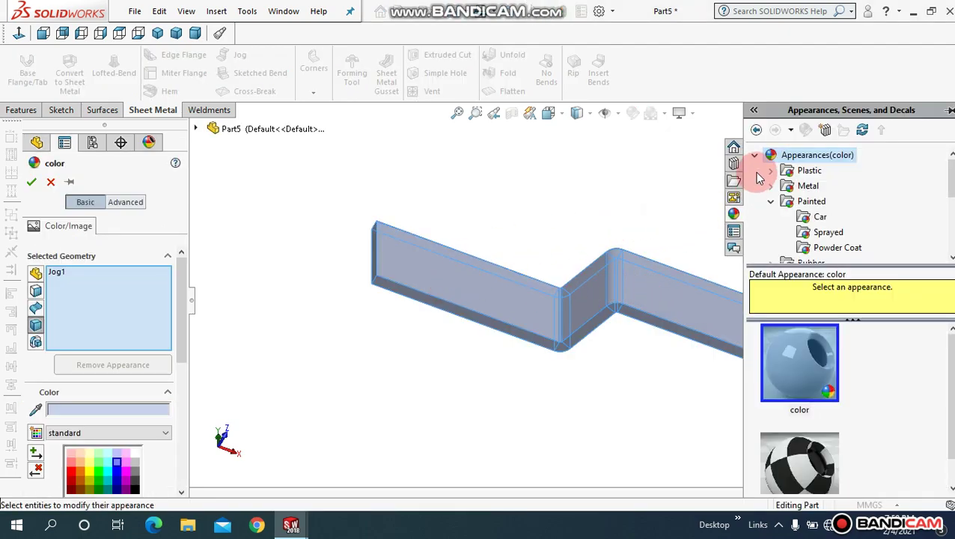
- Try car paints, then apply metallic gold to the part
click(815, 217)
scroll(831, 386, down, 1)
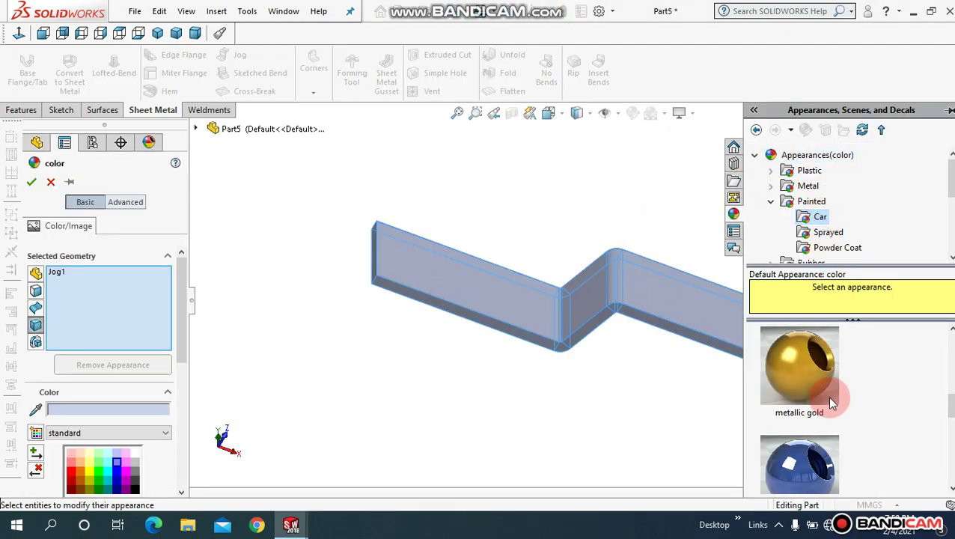
scroll(827, 401, down, 1)
click(787, 461)
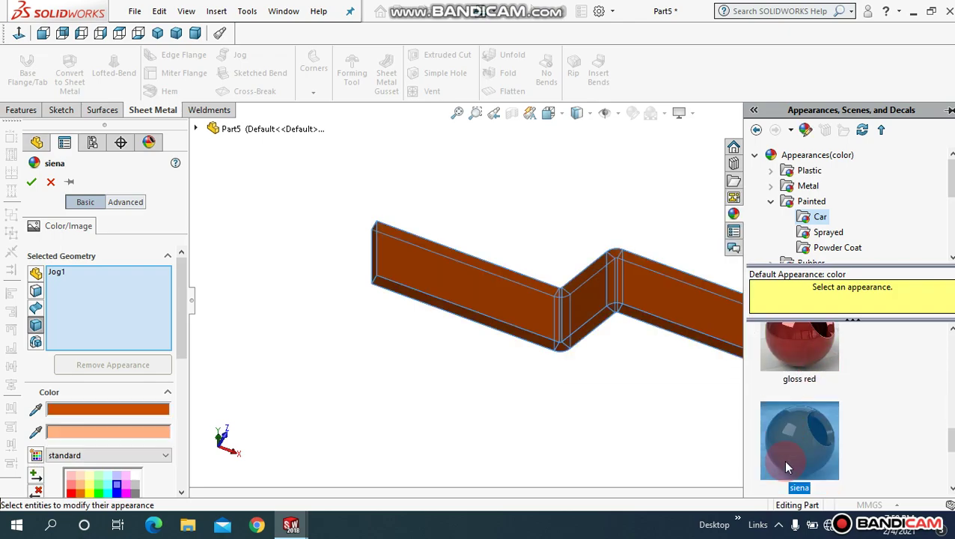
drag(787, 461, 360, 297)
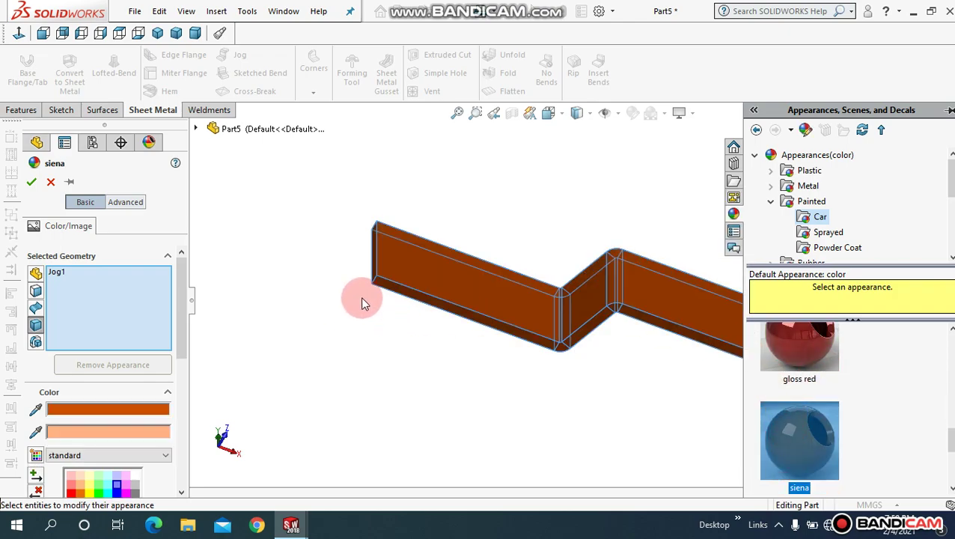
click(805, 346)
scroll(809, 357, down, 1)
click(812, 362)
click(96, 211)
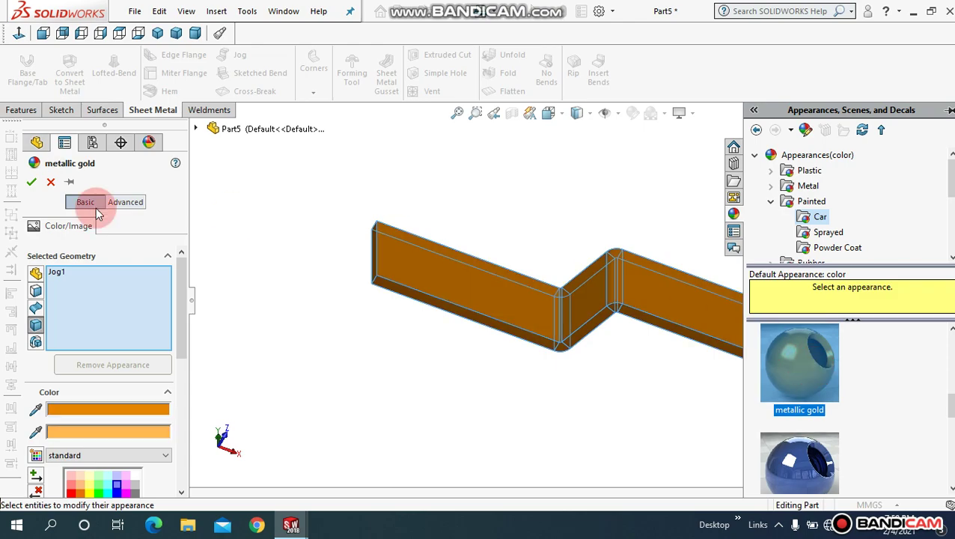
click(31, 182)
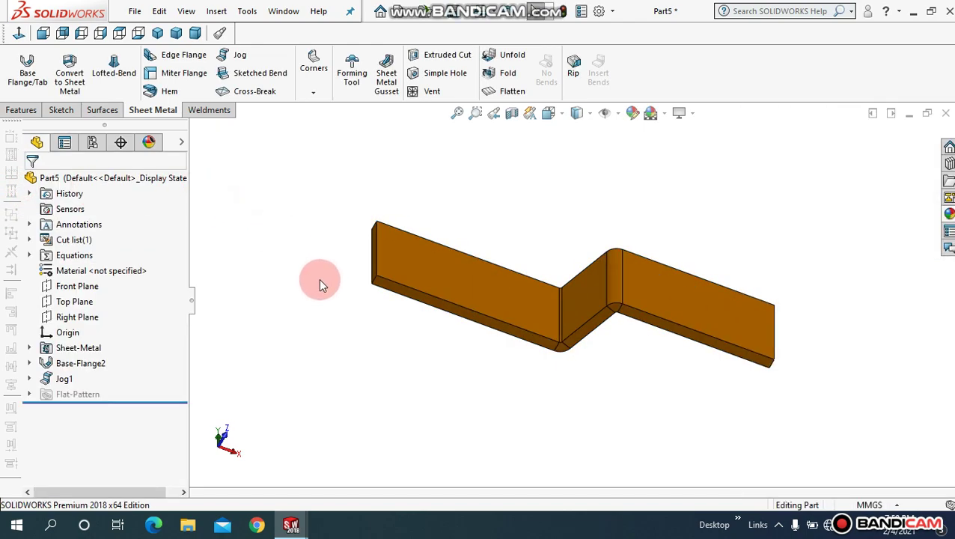
mouse_move(320, 280)
middle_down()
mouse_move(335, 313)
mouse_move(337, 281)
middle_up()
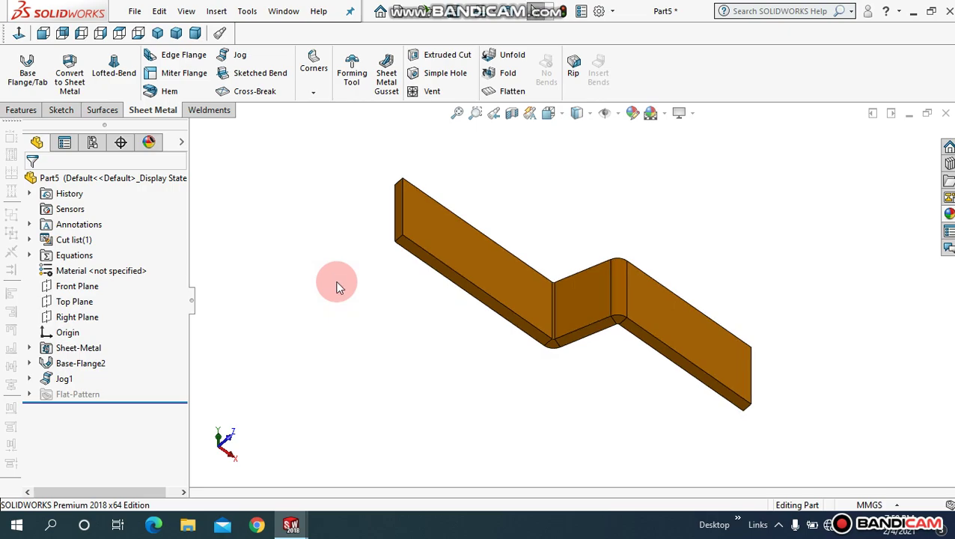